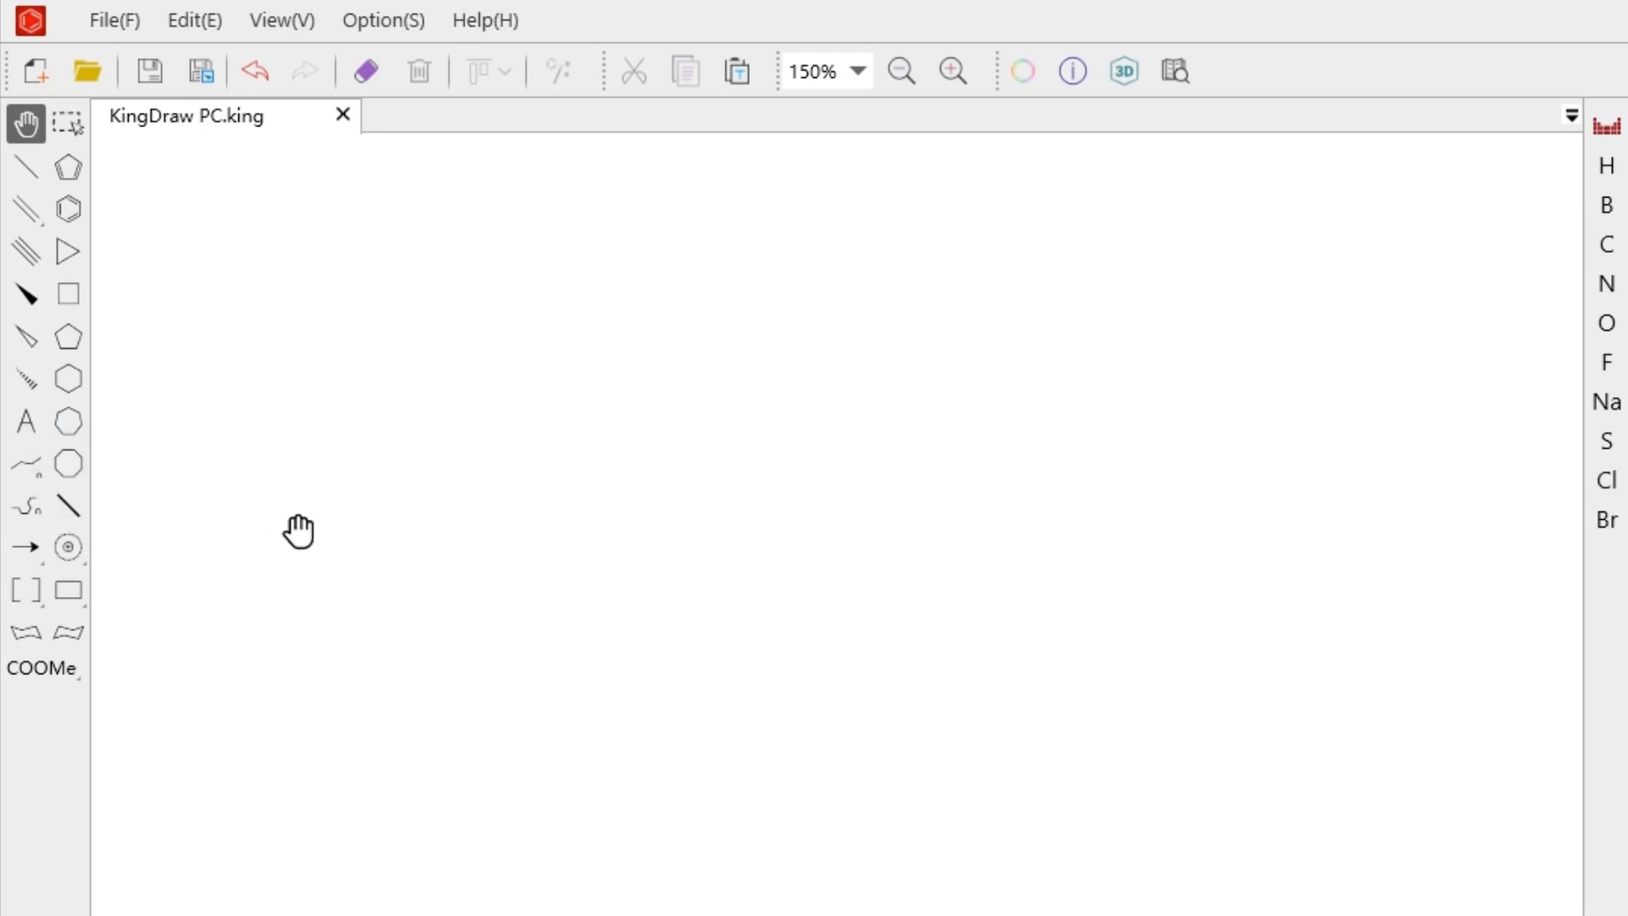
# Step: Select the Single Bond tool so bonds can be drawn on the empty canvas
pyautogui.click(28, 164)
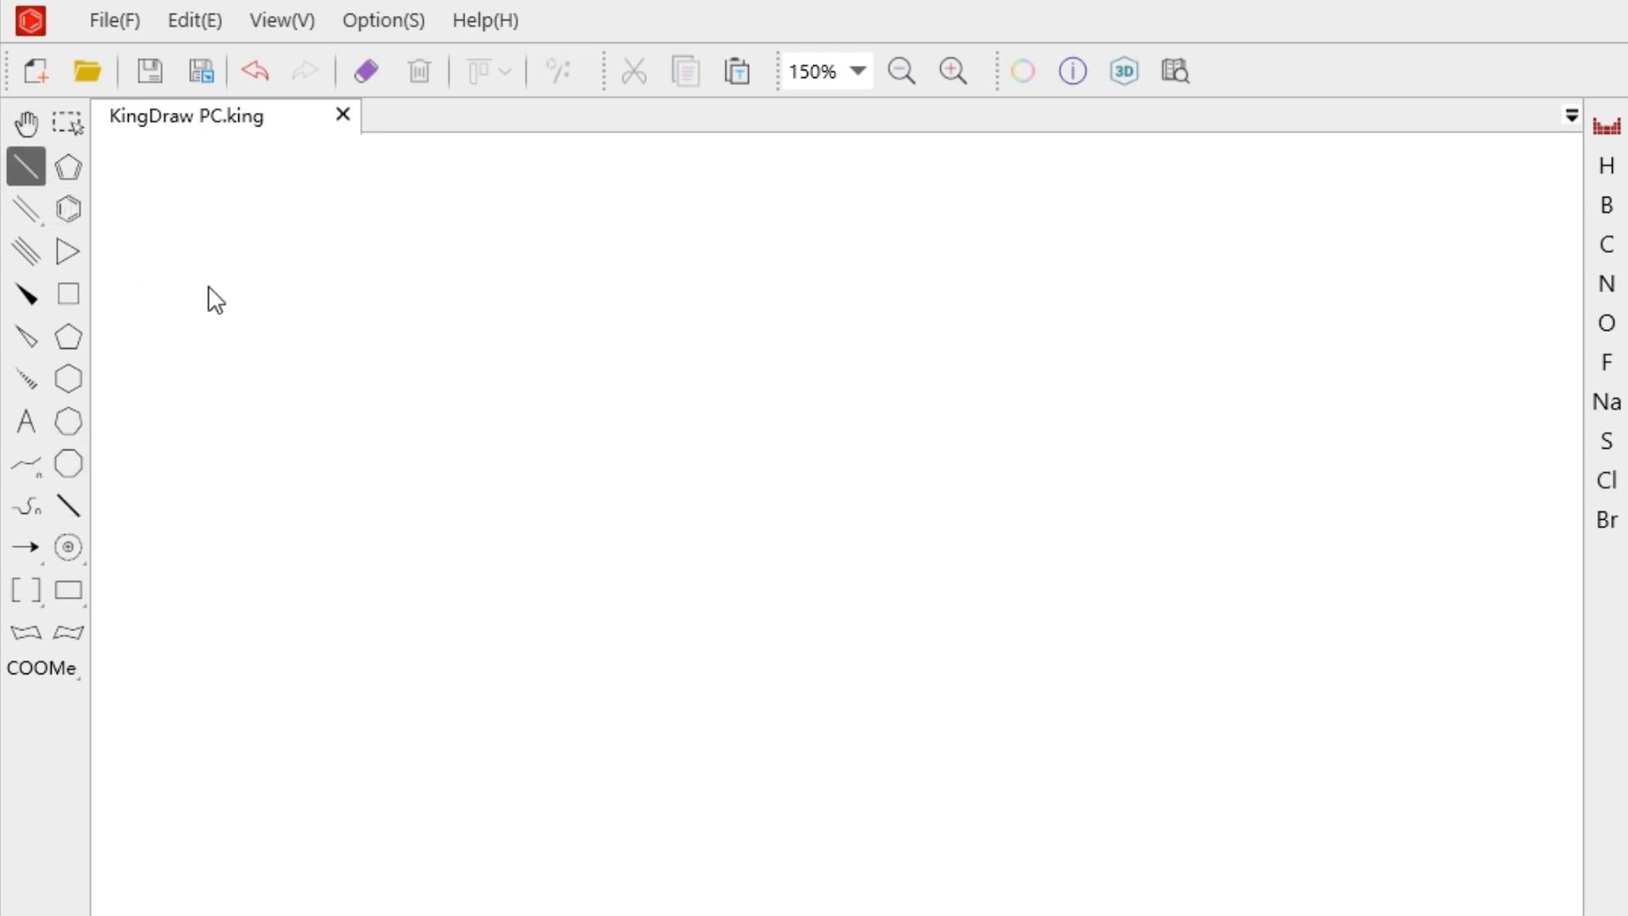
# Step: Draw a first row holding a single bond, a solid wedge bond and a hollow wedge bond
pyautogui.click(340, 321)
pyautogui.click(25, 294)
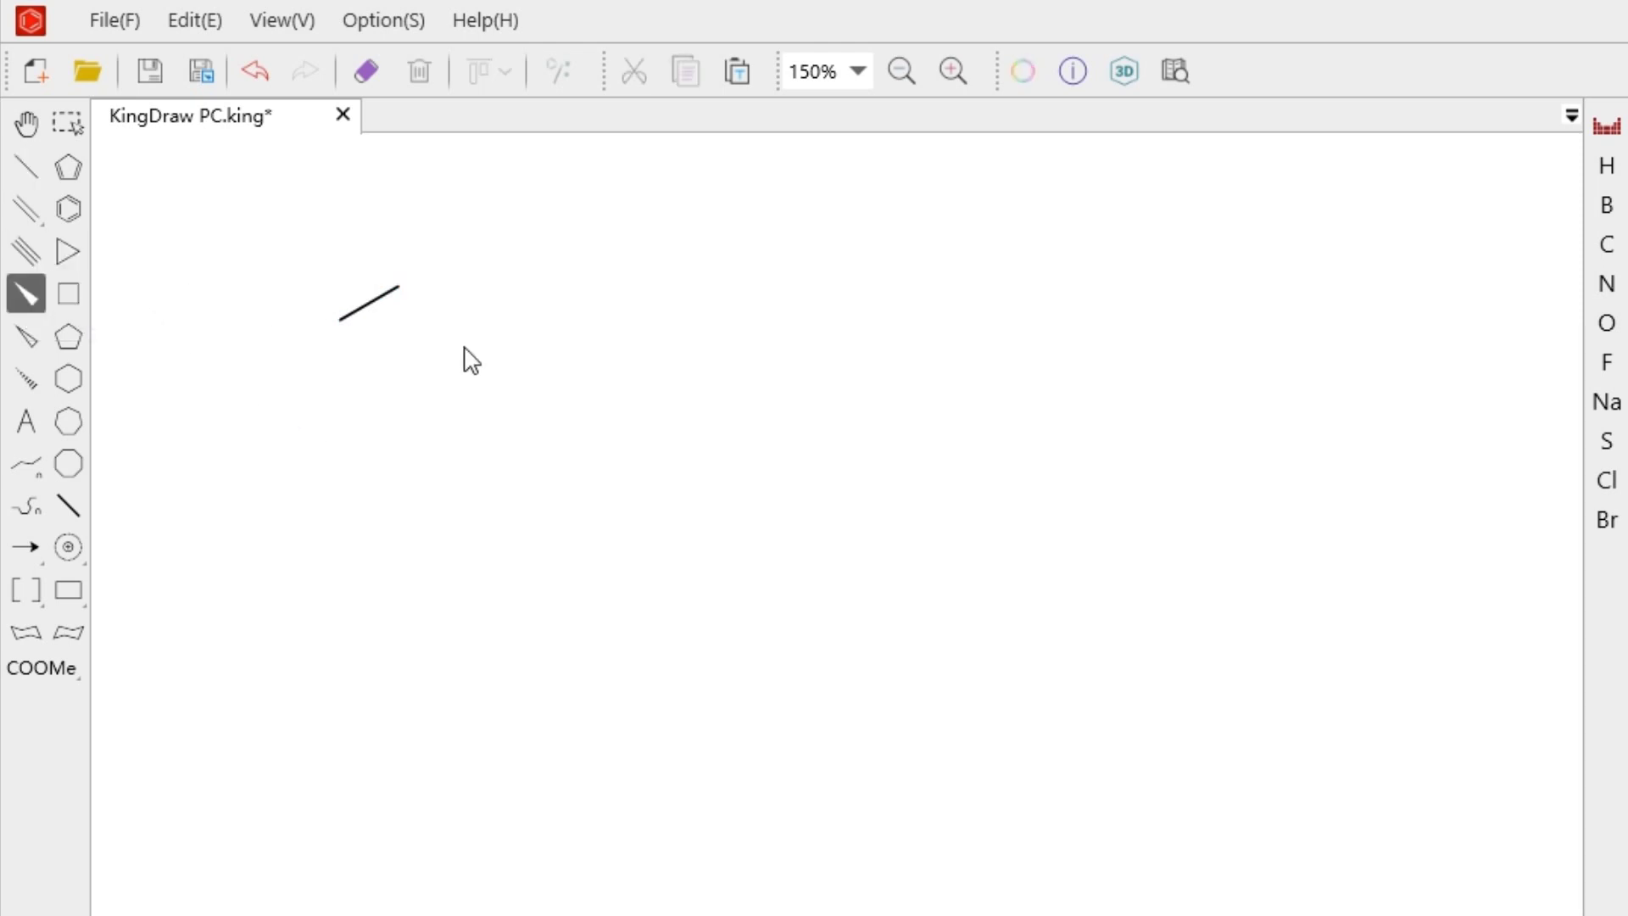
pyautogui.click(519, 315)
pyautogui.click(26, 335)
pyautogui.click(679, 310)
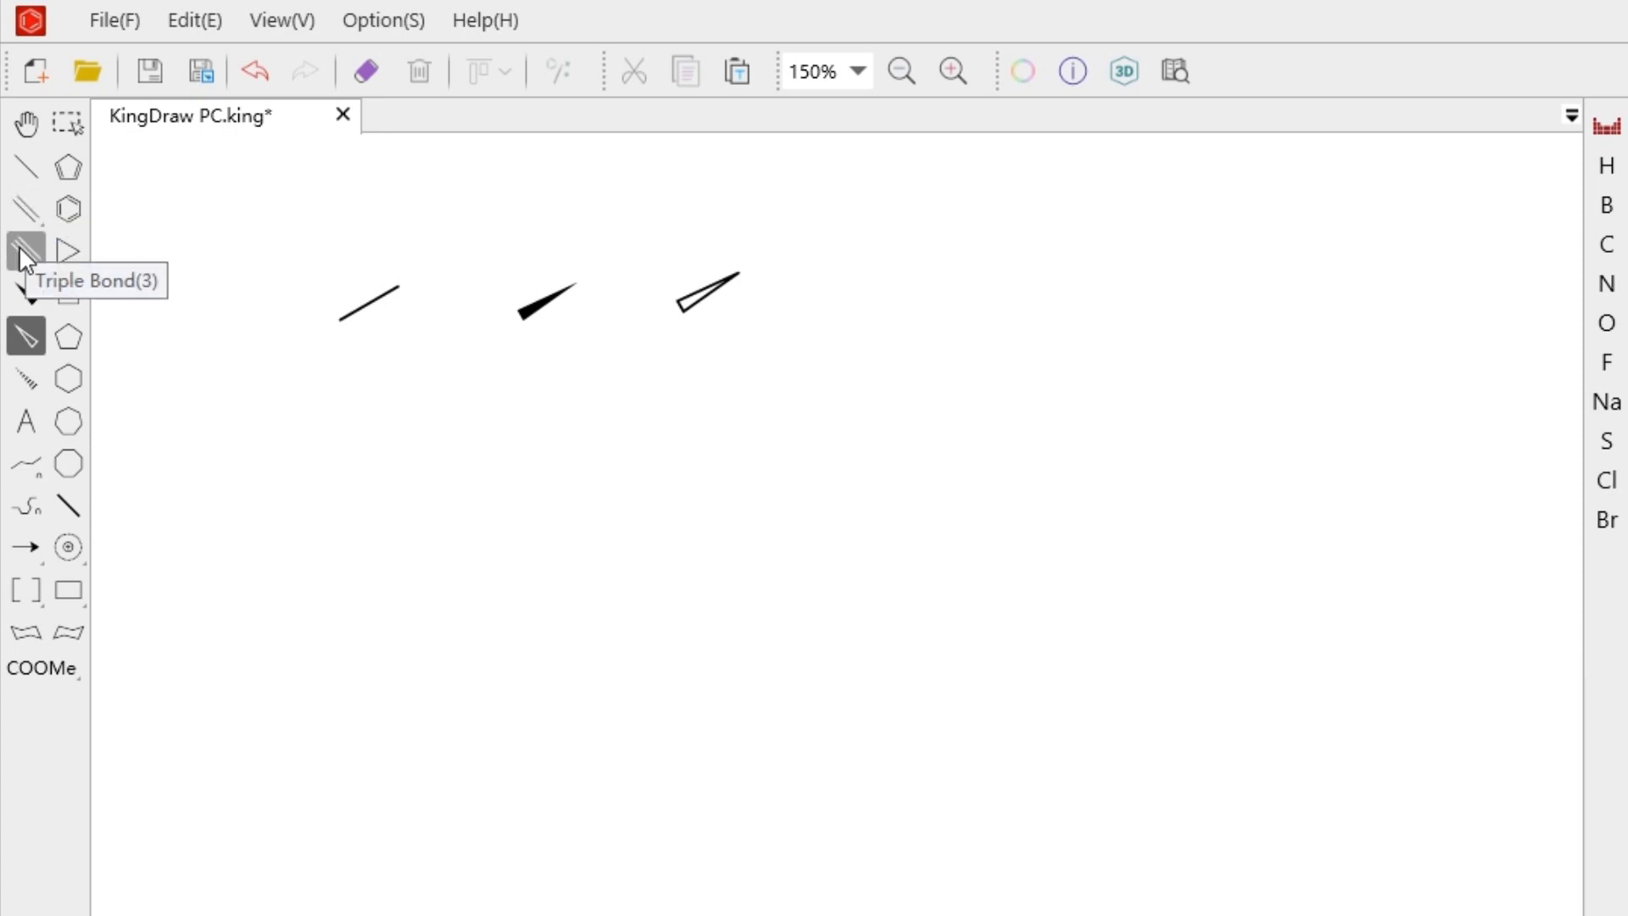
# Step: Draw a second row with single, double and triple bonds using shortcut keys 1, 2 and 3
pyautogui.press('1')
pyautogui.click(371, 456)
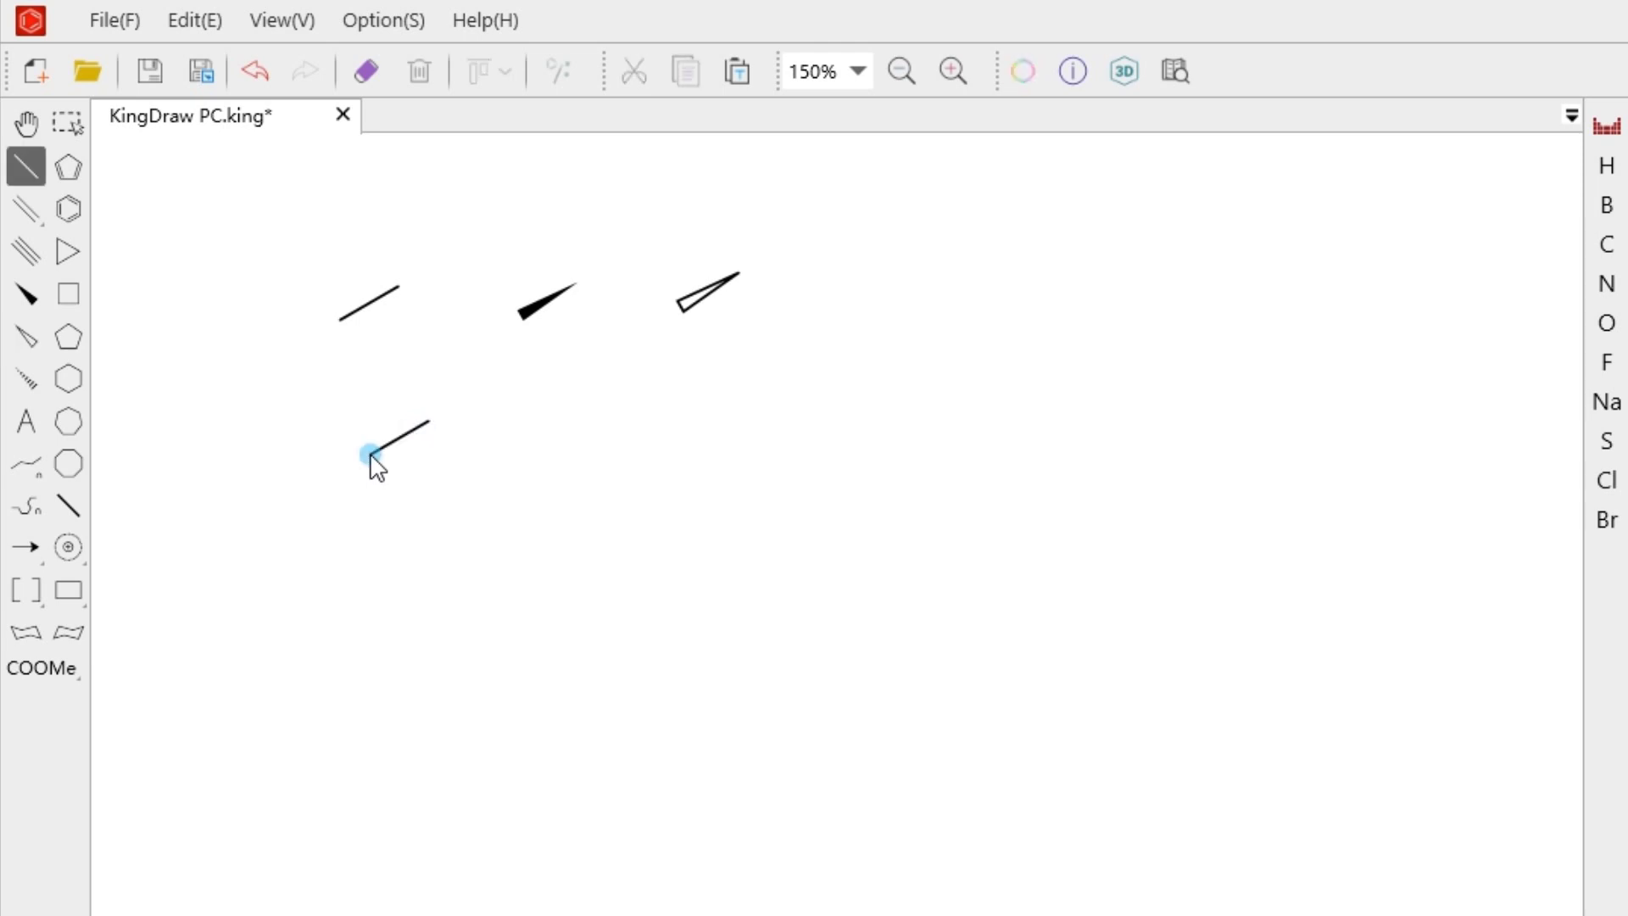
pyautogui.press('2')
pyautogui.click(547, 458)
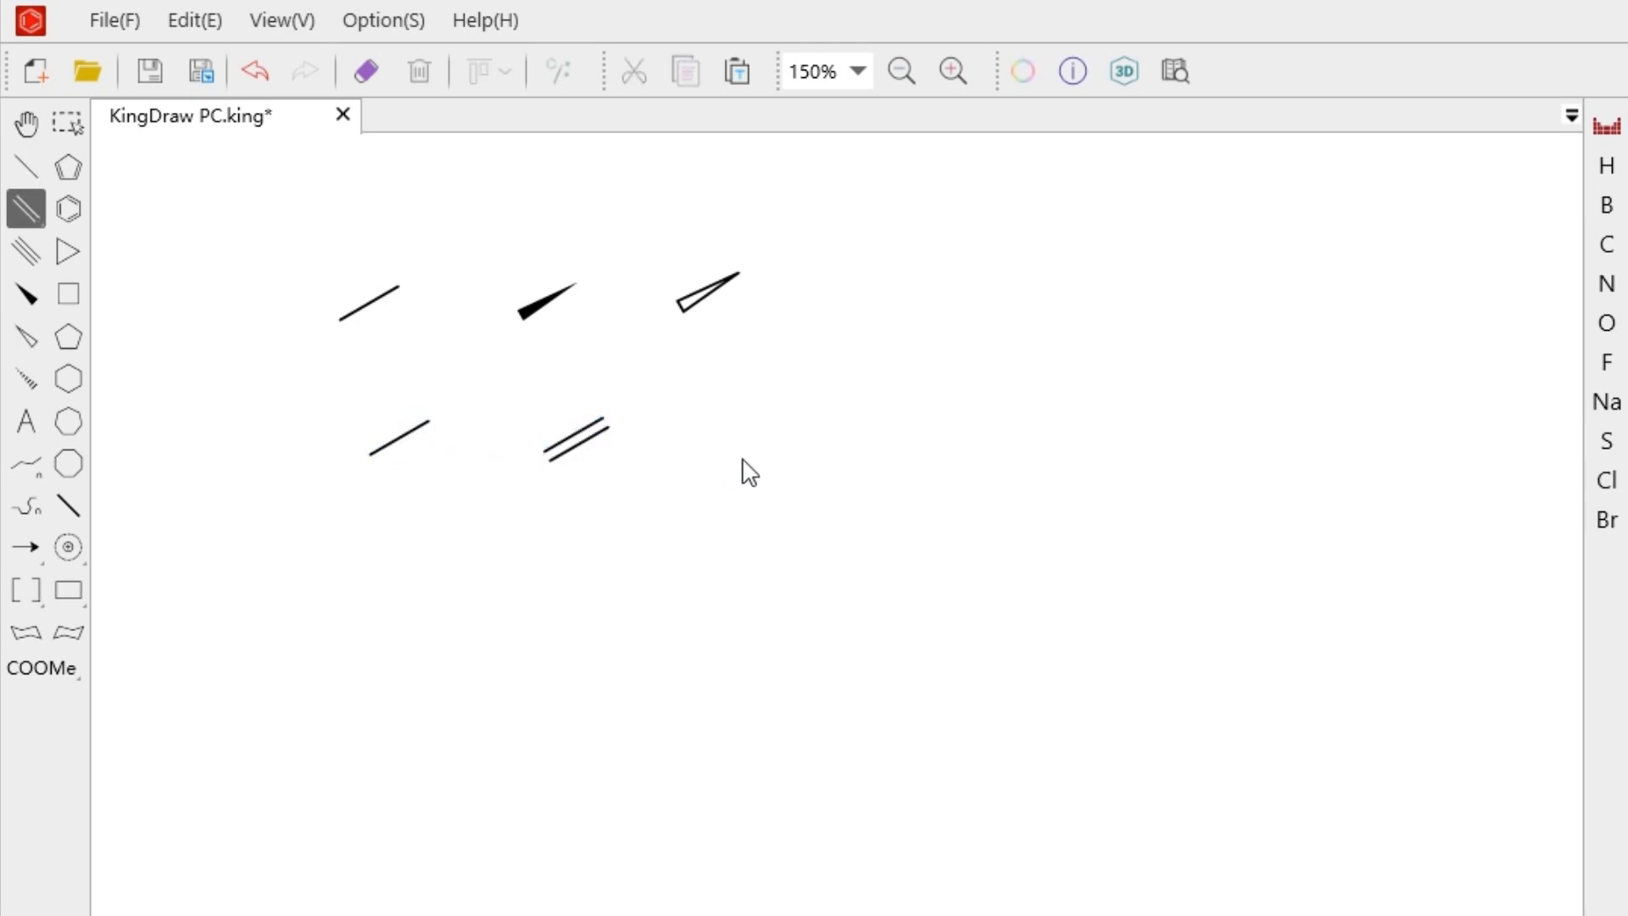
pyautogui.press('3')
pyautogui.click(741, 456)
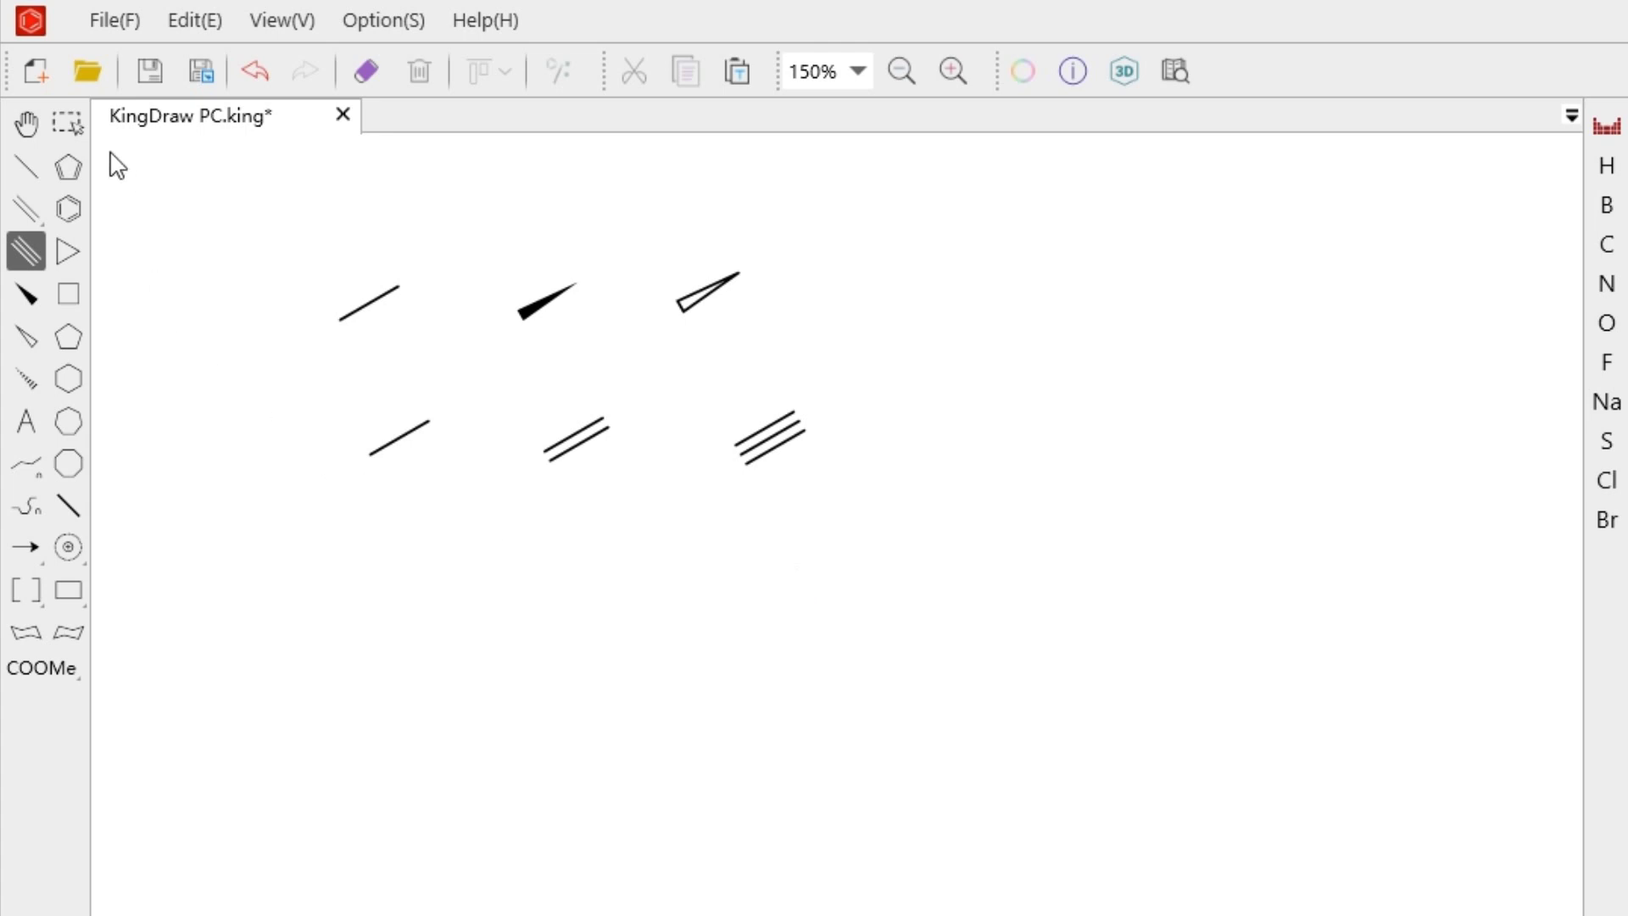
# Step: Box-select all six sample bonds and delete them
pyautogui.click(68, 123)
pyautogui.moveTo(270, 232)
pyautogui.mouseDown()
pyautogui.moveTo(712, 411)
pyautogui.moveTo(915, 571)
pyautogui.mouseUp()
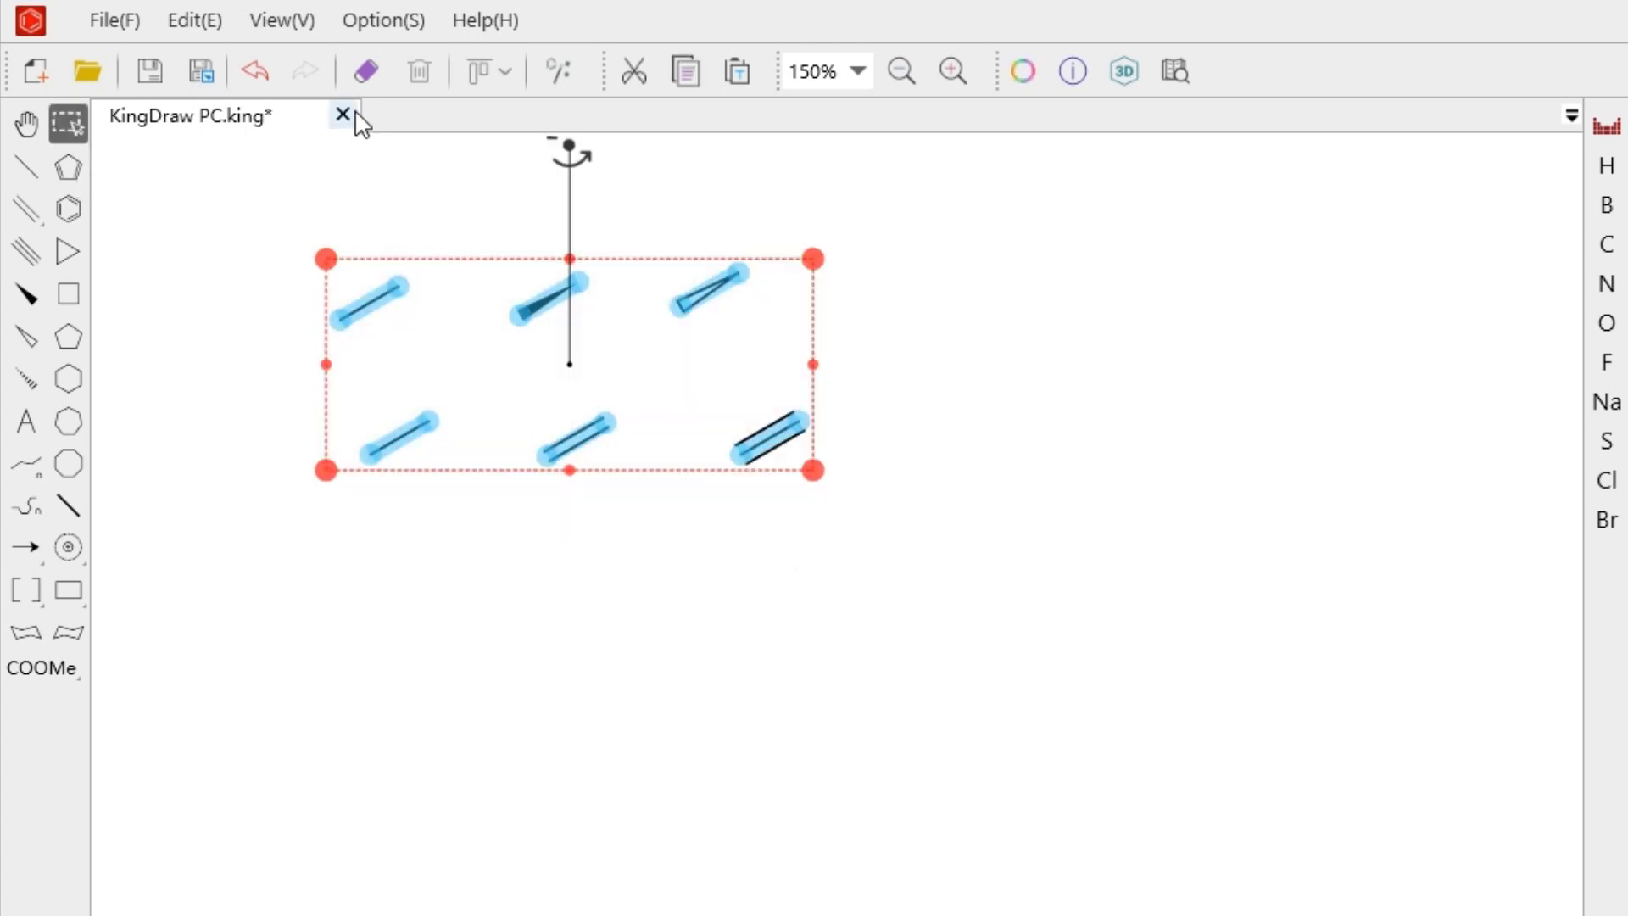
pyautogui.press('Delete')
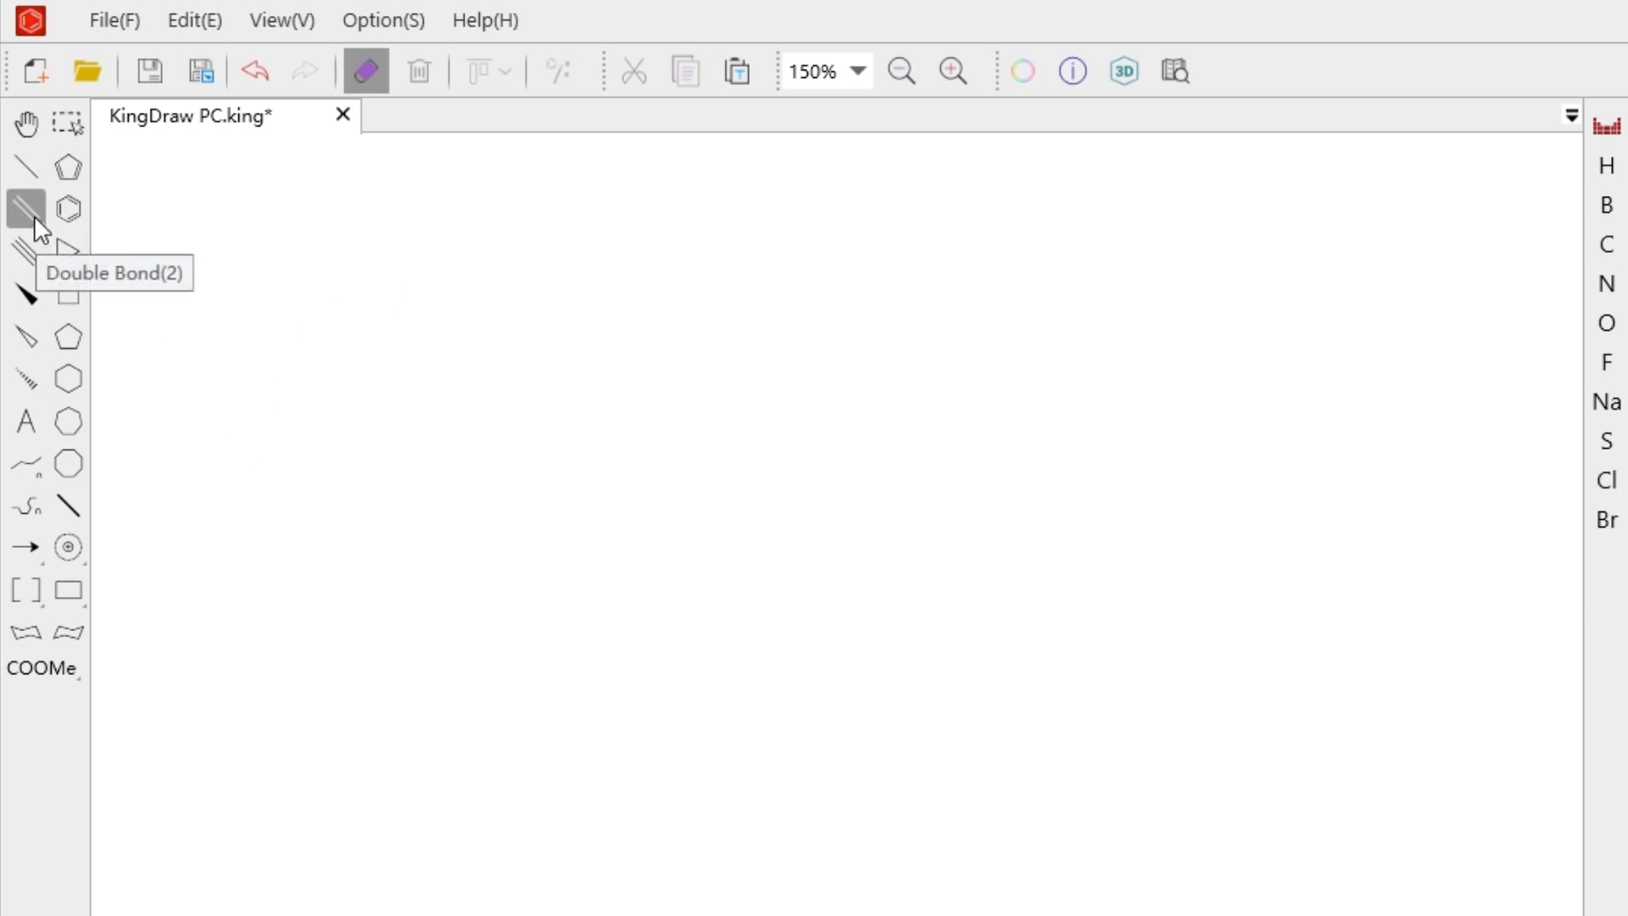
pyautogui.moveTo(34, 217)
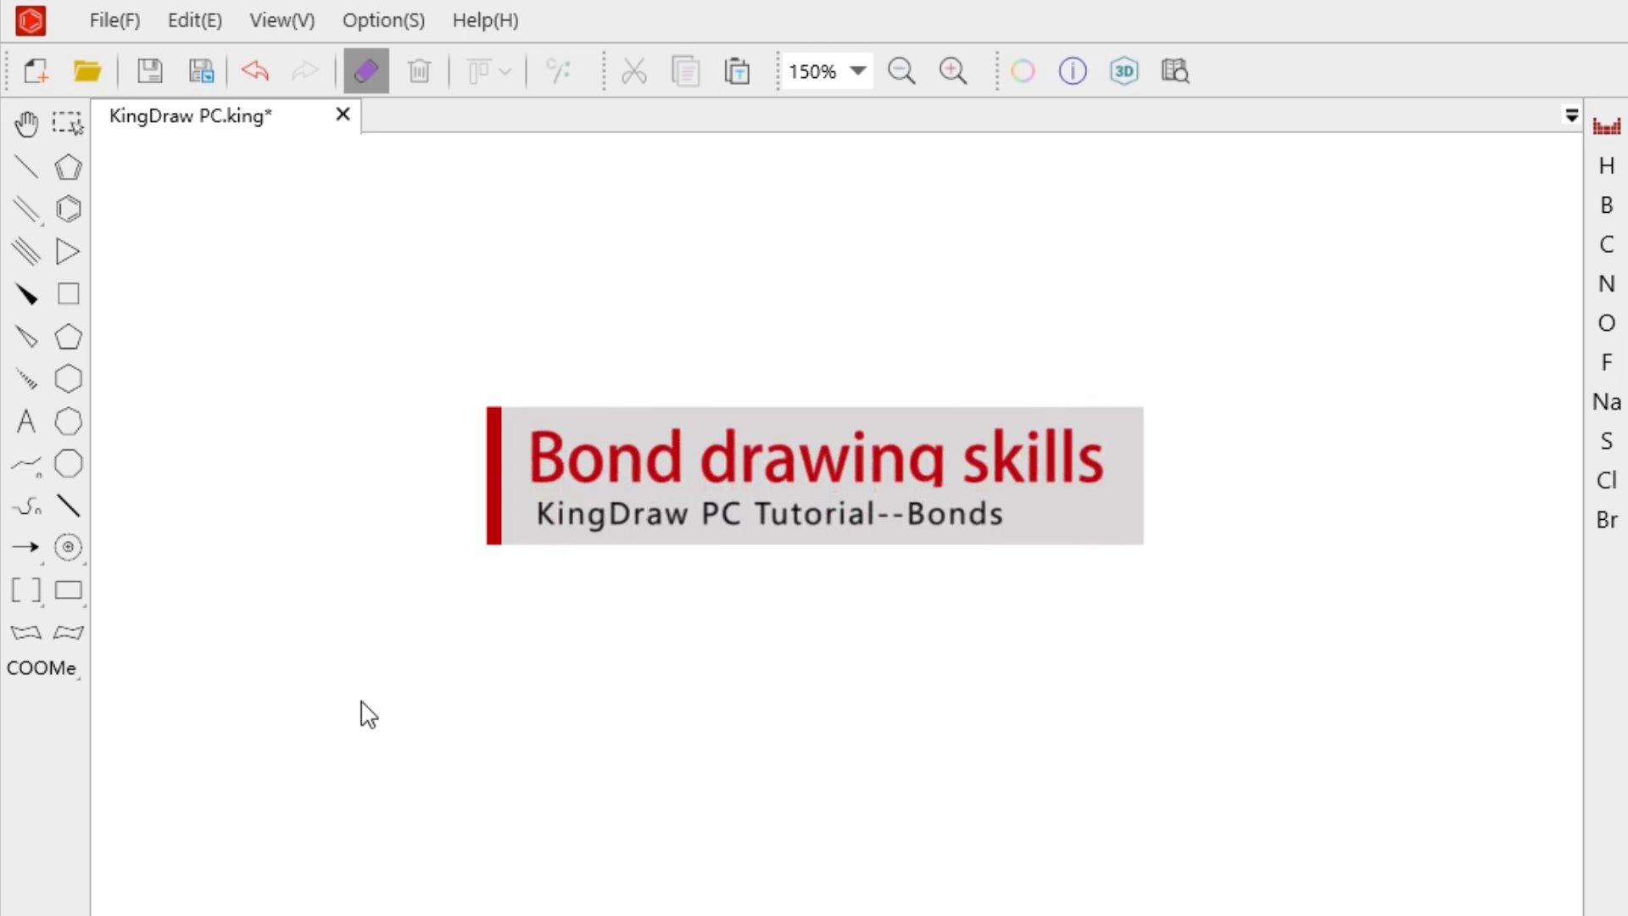
pyautogui.click(29, 168)
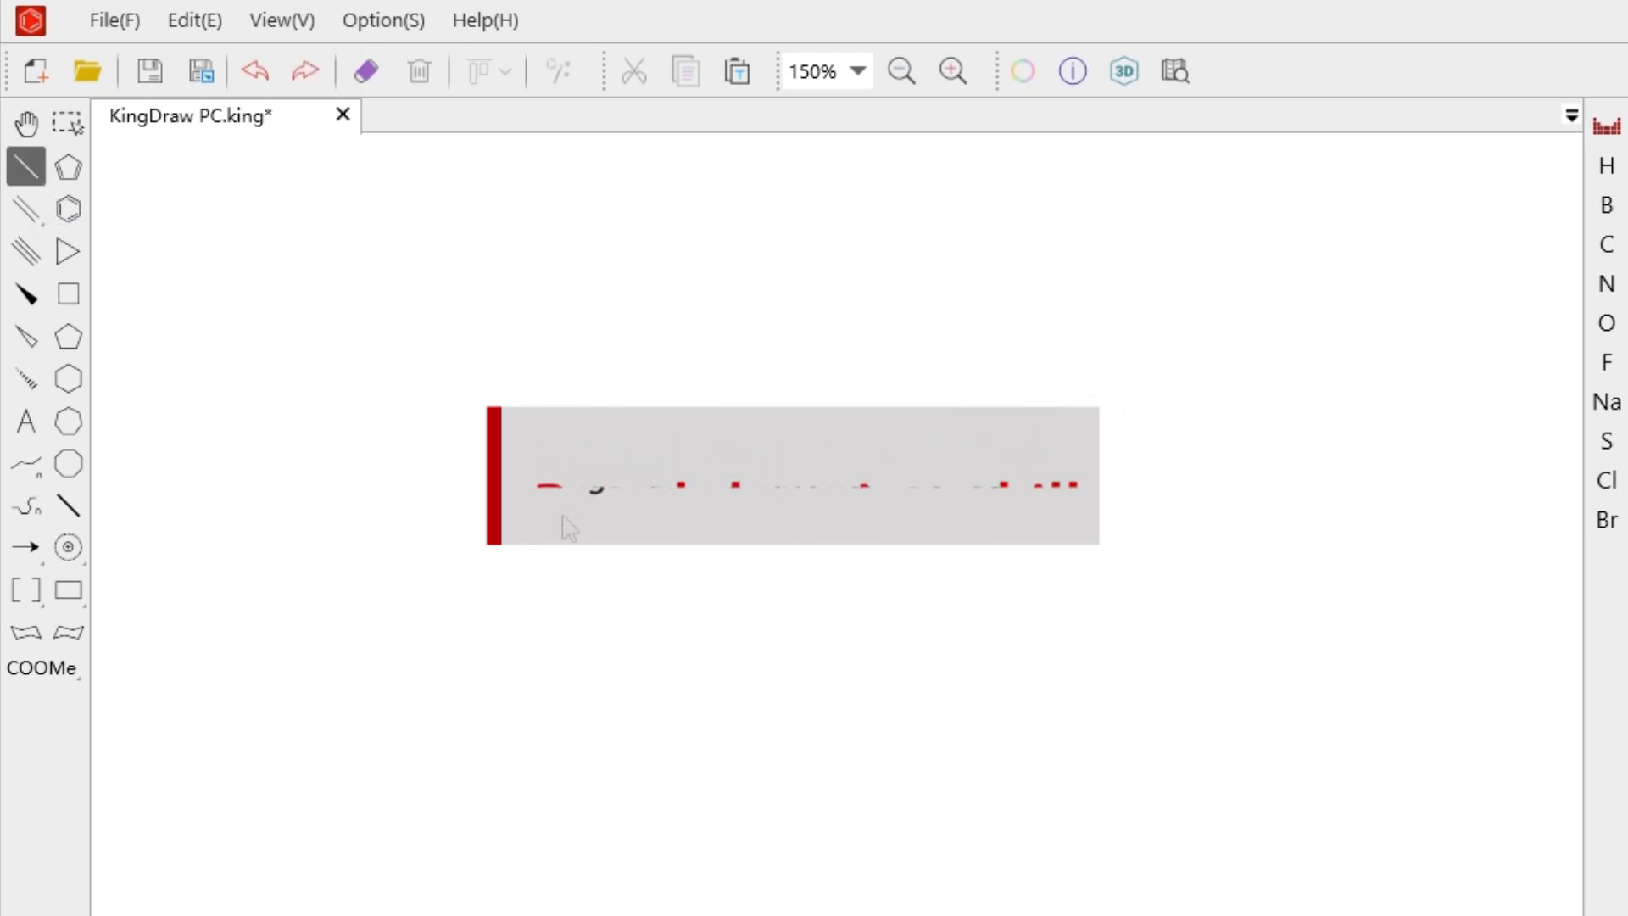
# Step: Draw a methoxy bond pair, attach a benzene hexagon and fuse a five-membered ring onto it
pyautogui.moveTo(546, 511); pyautogui.dragTo(612, 511)
pyautogui.click(617, 510)
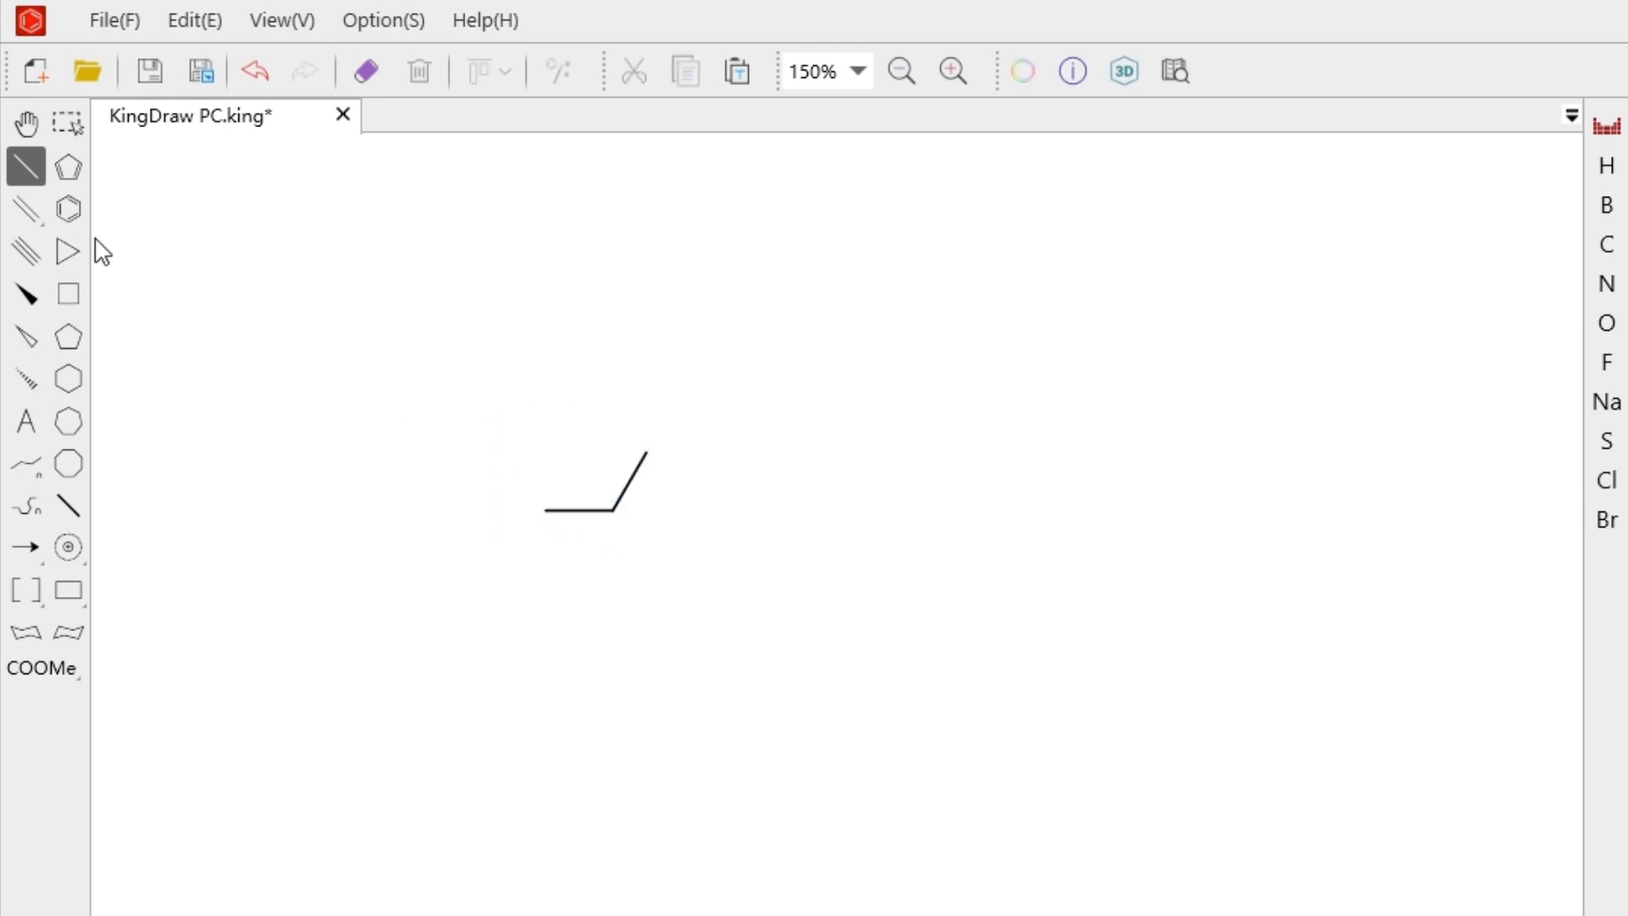
pyautogui.click(68, 208)
pyautogui.click(644, 454)
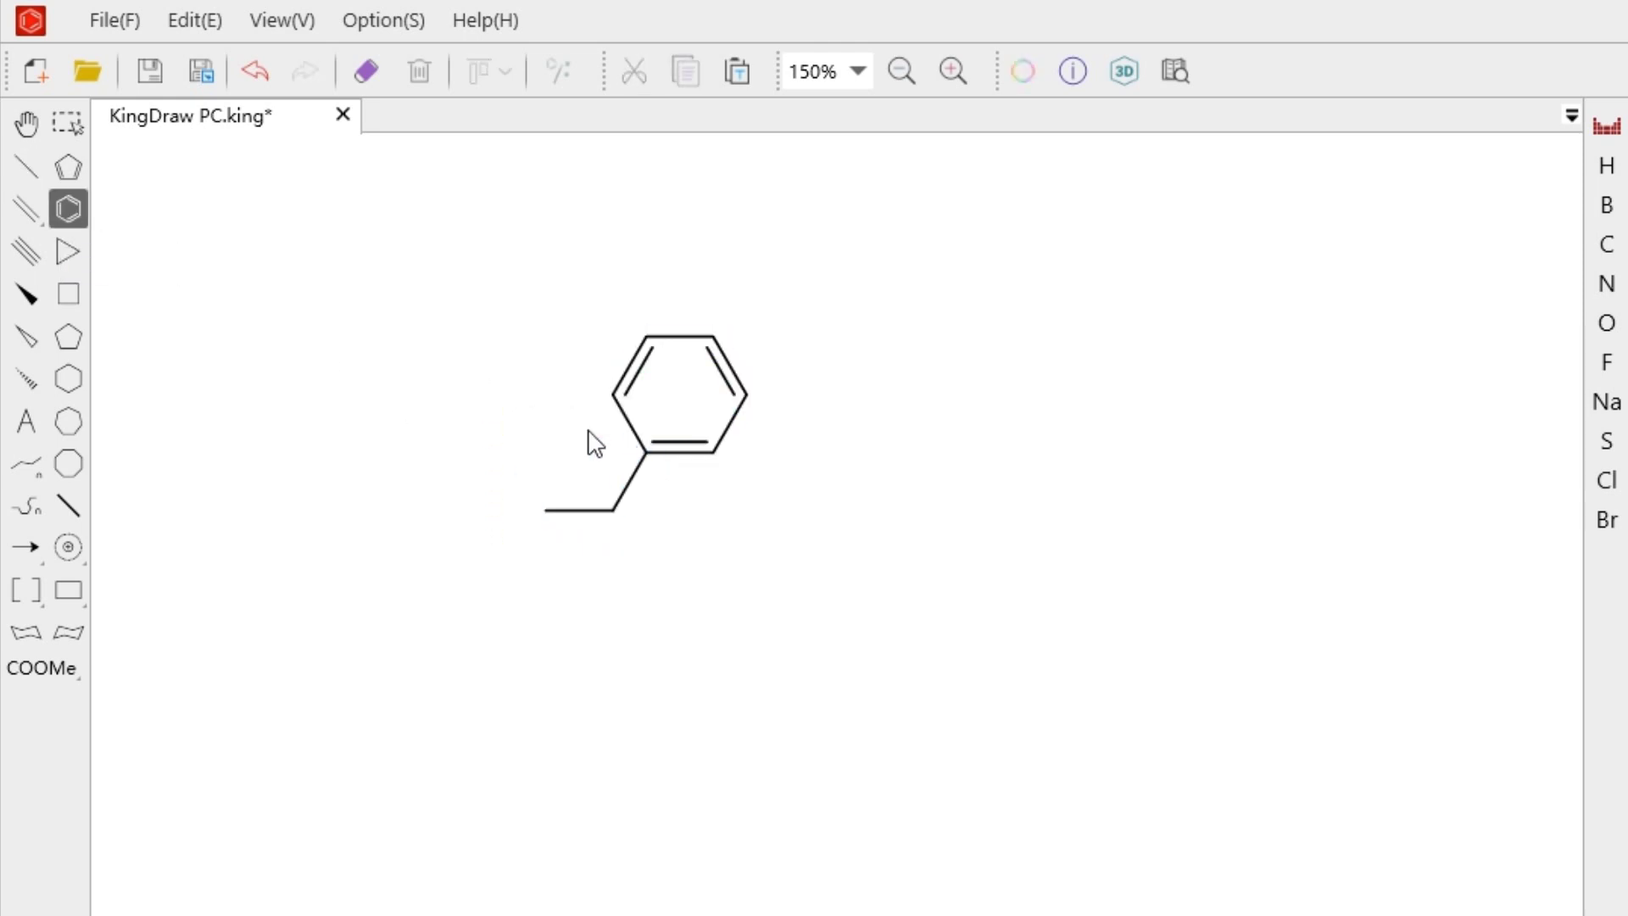
pyautogui.click(67, 167)
pyautogui.click(740, 380)
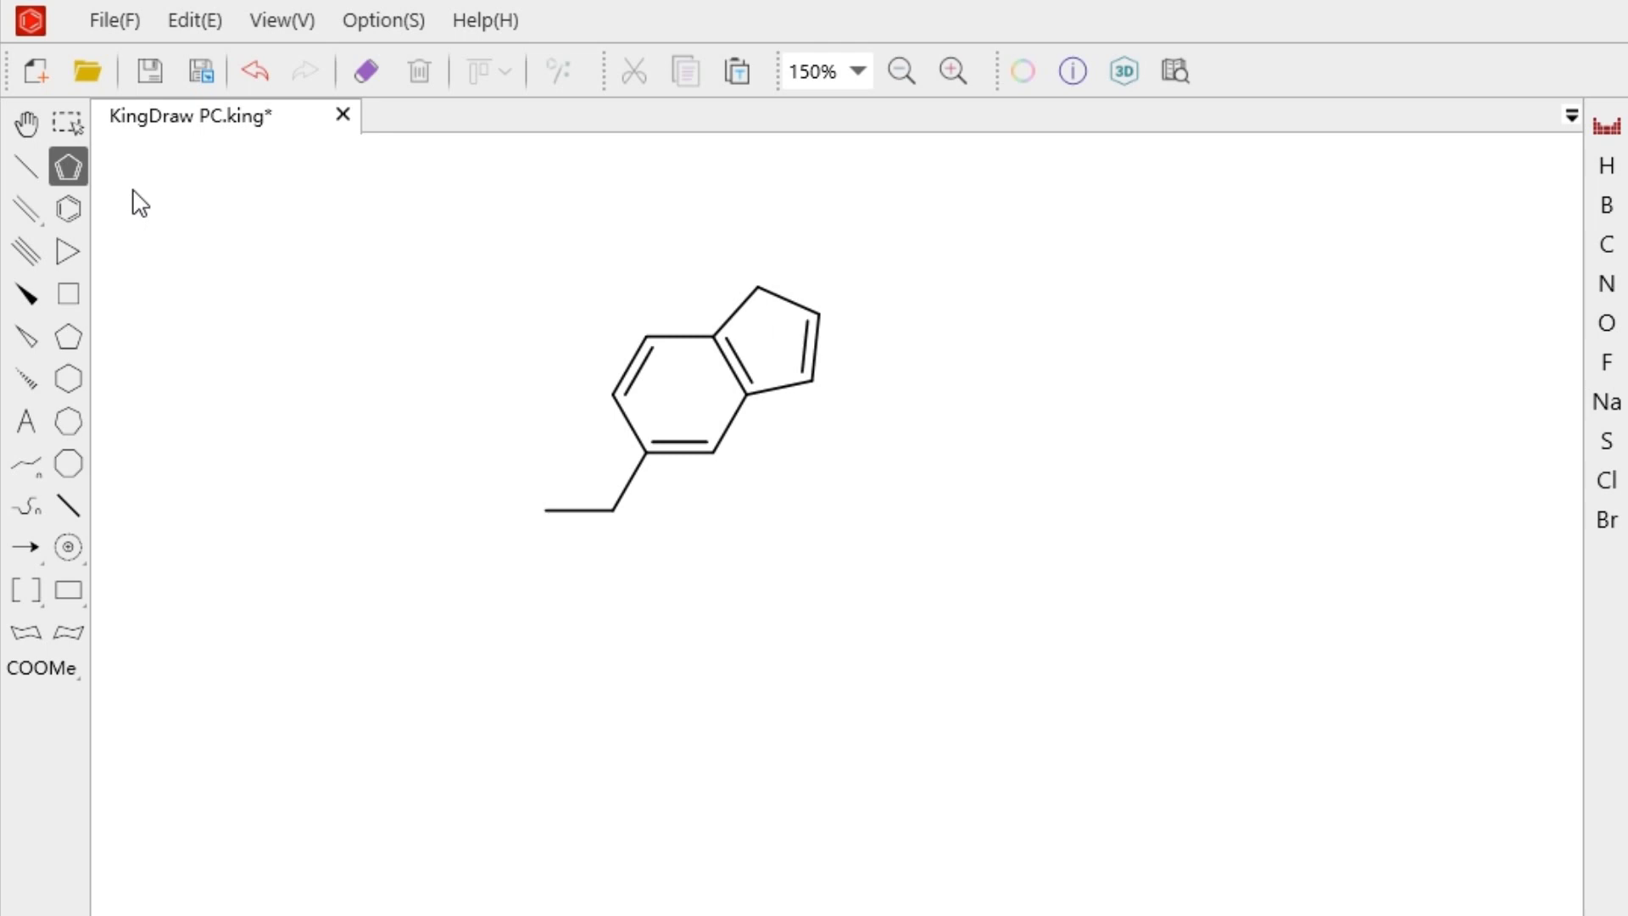
# Step: Extend a side chain off the five-membered ring, ending in a methyl and a C=O double bond
pyautogui.click(26, 167)
pyautogui.click(815, 384)
pyautogui.click(860, 423)
pyautogui.click(925, 404)
pyautogui.click(974, 448)
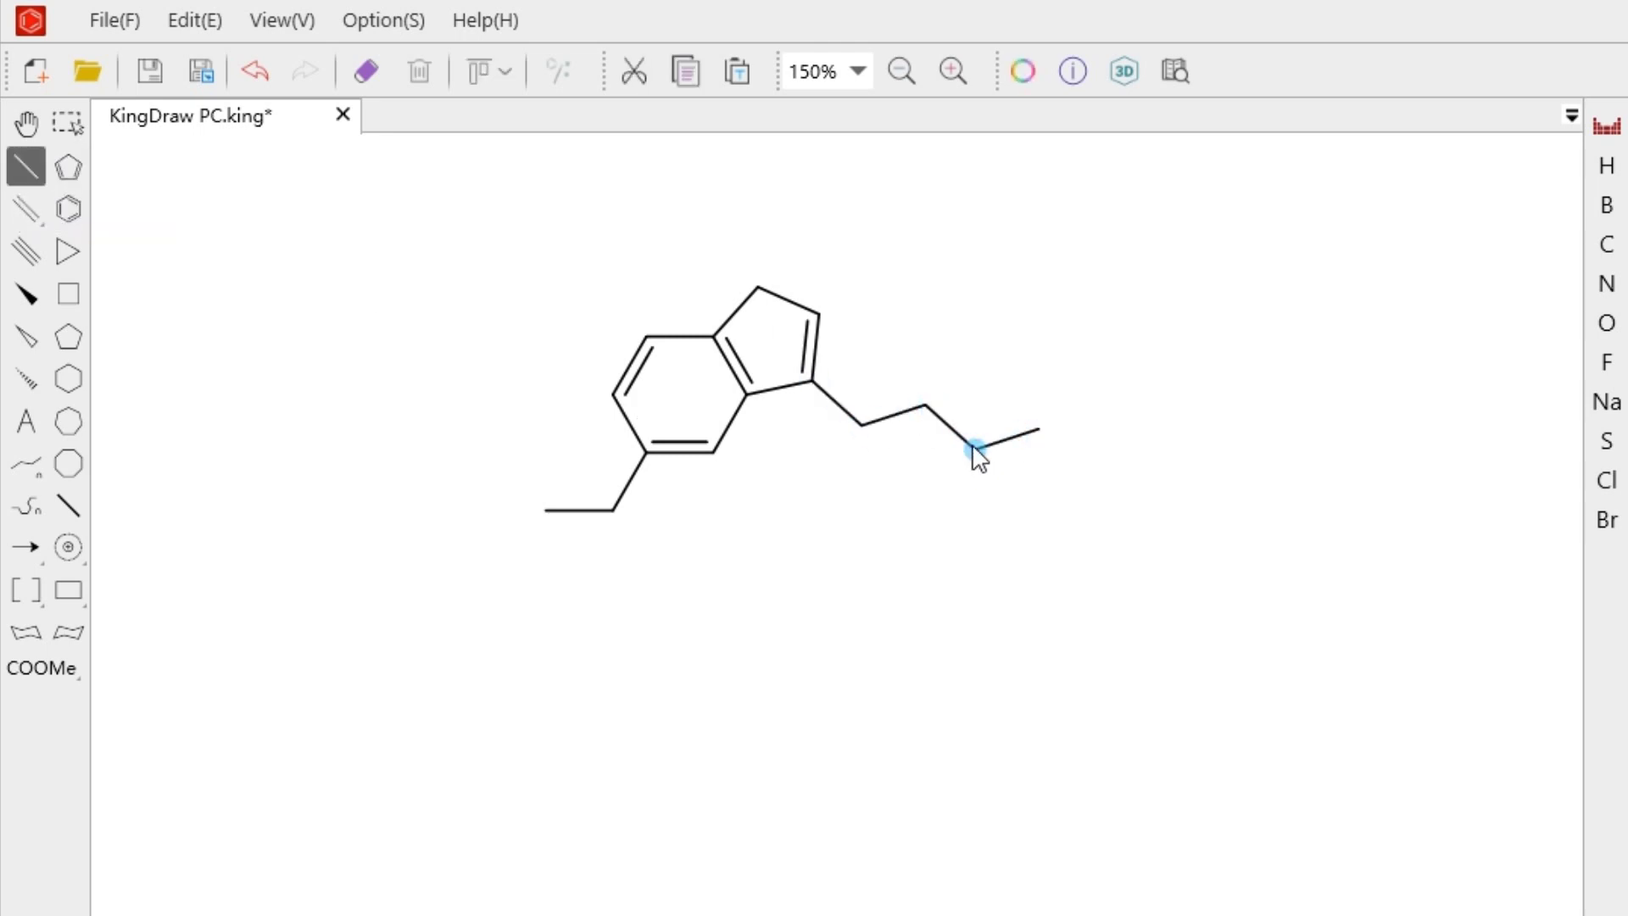
pyautogui.click(1039, 429)
pyautogui.click(1039, 431)
pyautogui.click(1060, 449)
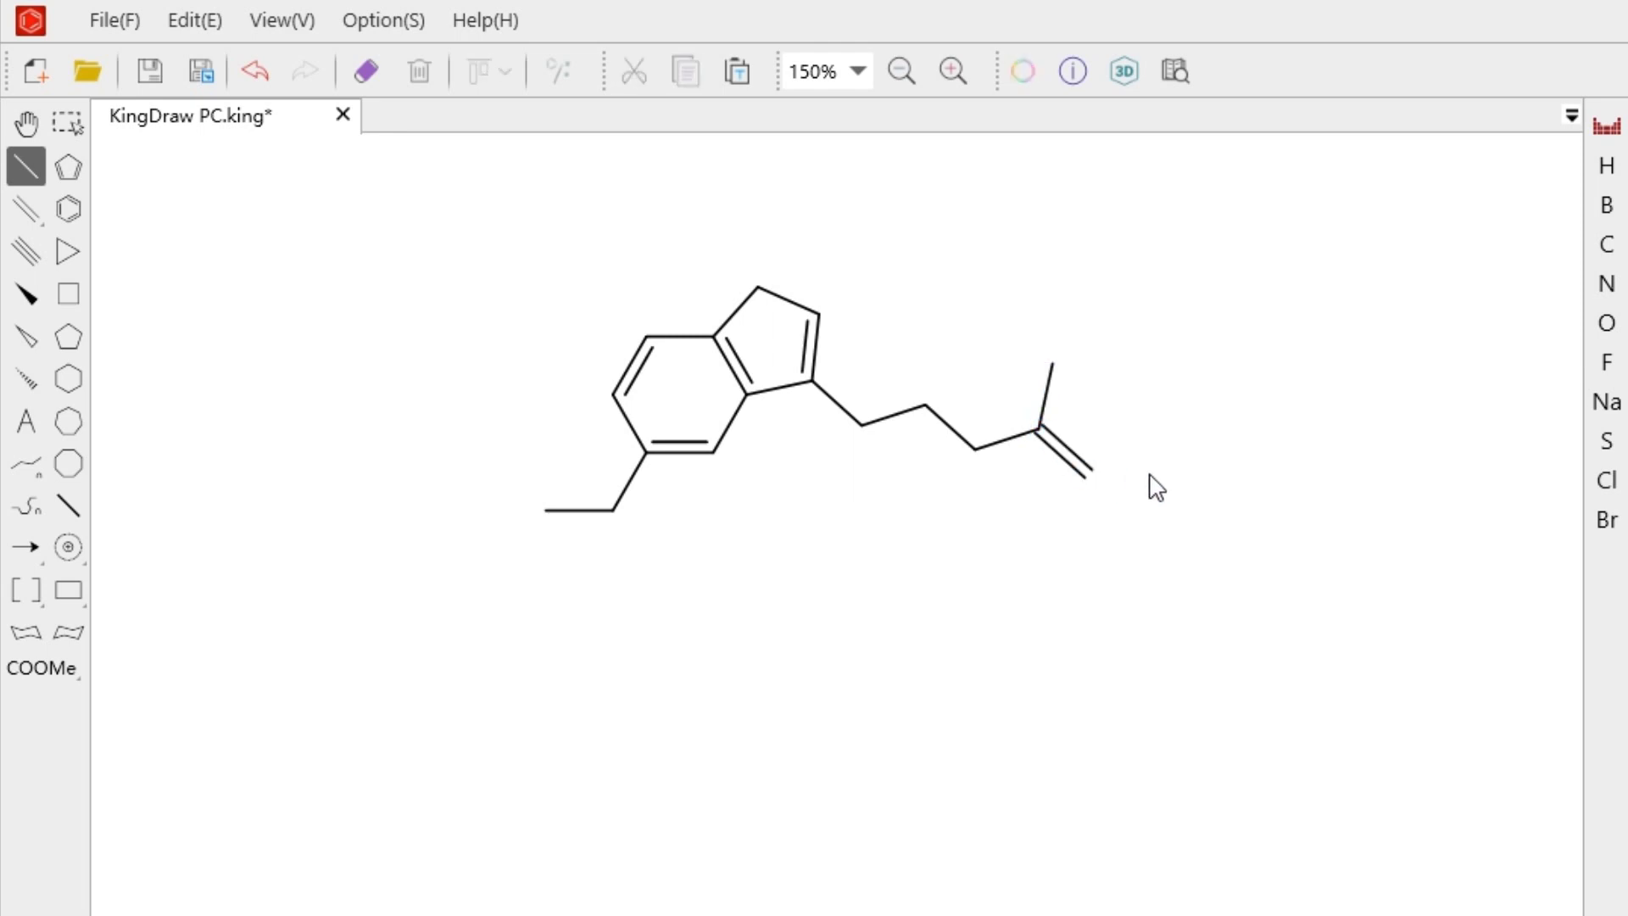
# Step: Set the methoxy and carbonyl atoms to oxygen, ring and chain atoms to NH, then add a bond off the acetyl methyl
pyautogui.press('o')
pyautogui.click(611, 509)
pyautogui.click(1085, 471)
pyautogui.press('n')
pyautogui.click(755, 288)
pyautogui.click(974, 448)
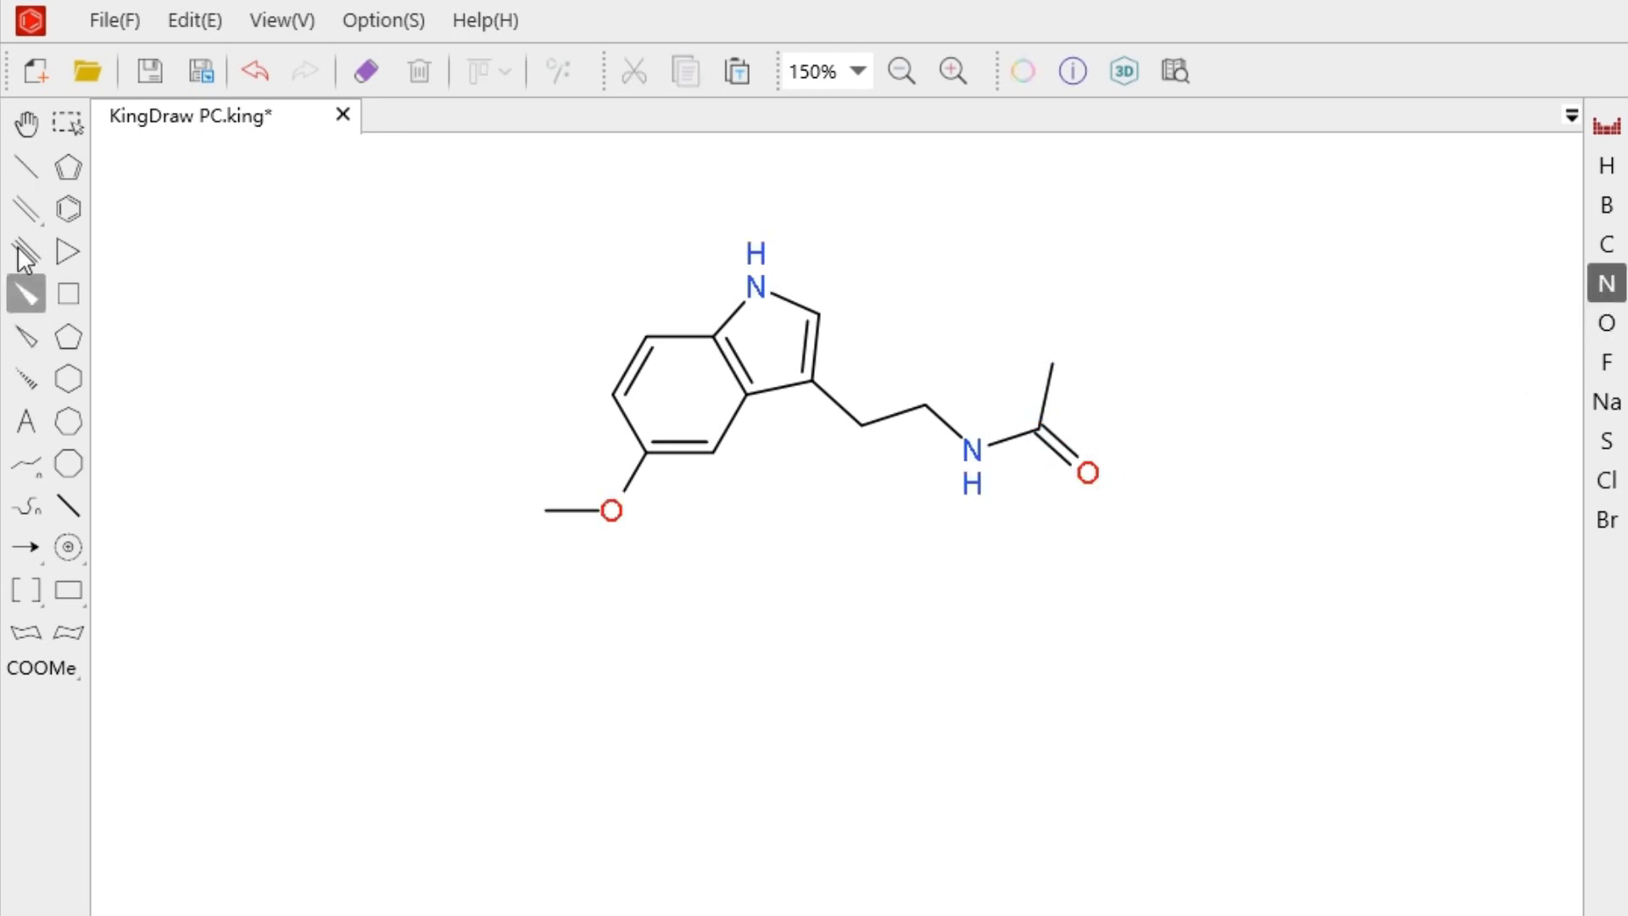
pyautogui.click(25, 168)
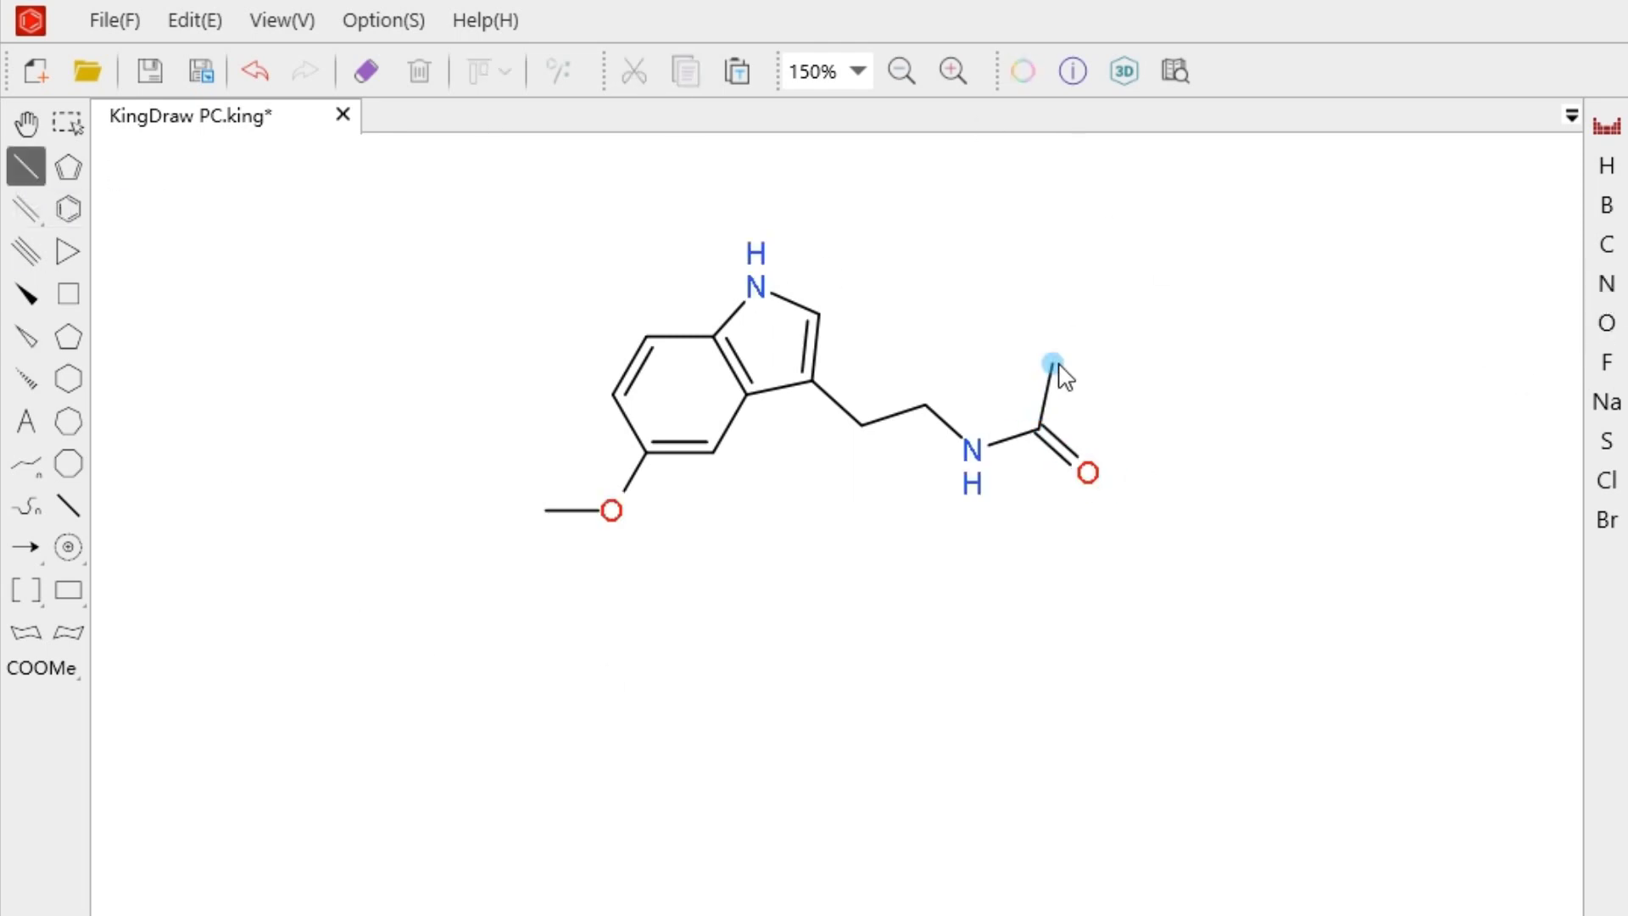
pyautogui.moveTo(1054, 367); pyautogui.dragTo(1140, 386)
pyautogui.press('alt')
# Step: Undo the extra acetyl bond and pan the view to the nicotine fragments
pyautogui.click(258, 75)
pyautogui.click(27, 125)
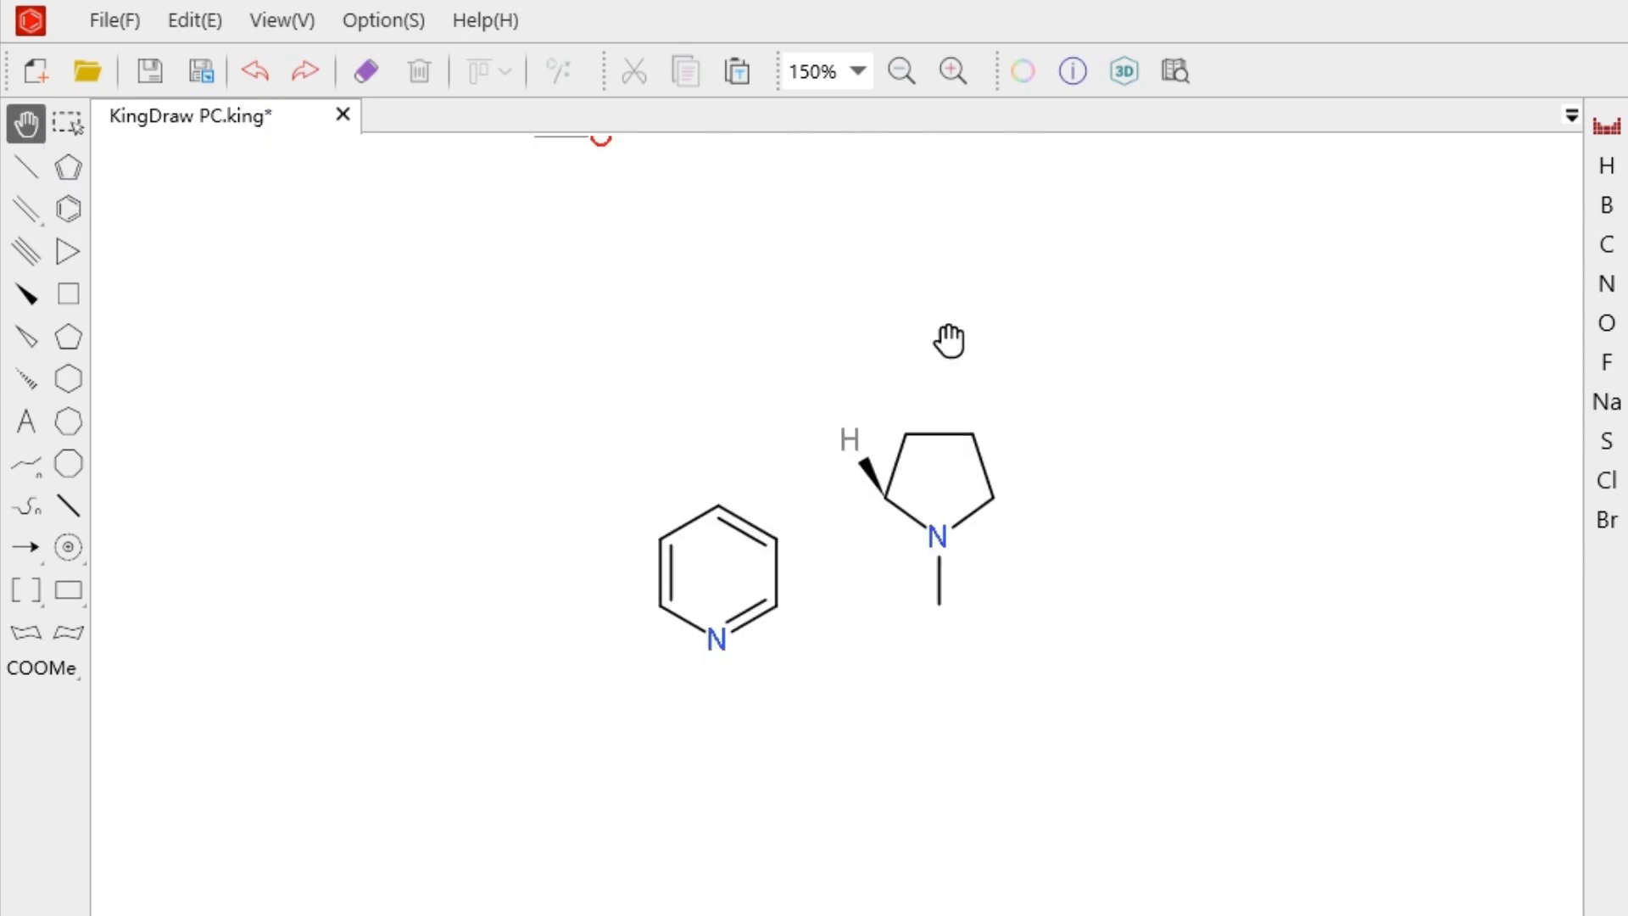
pyautogui.moveTo(949, 338); pyautogui.dragTo(945, 222)
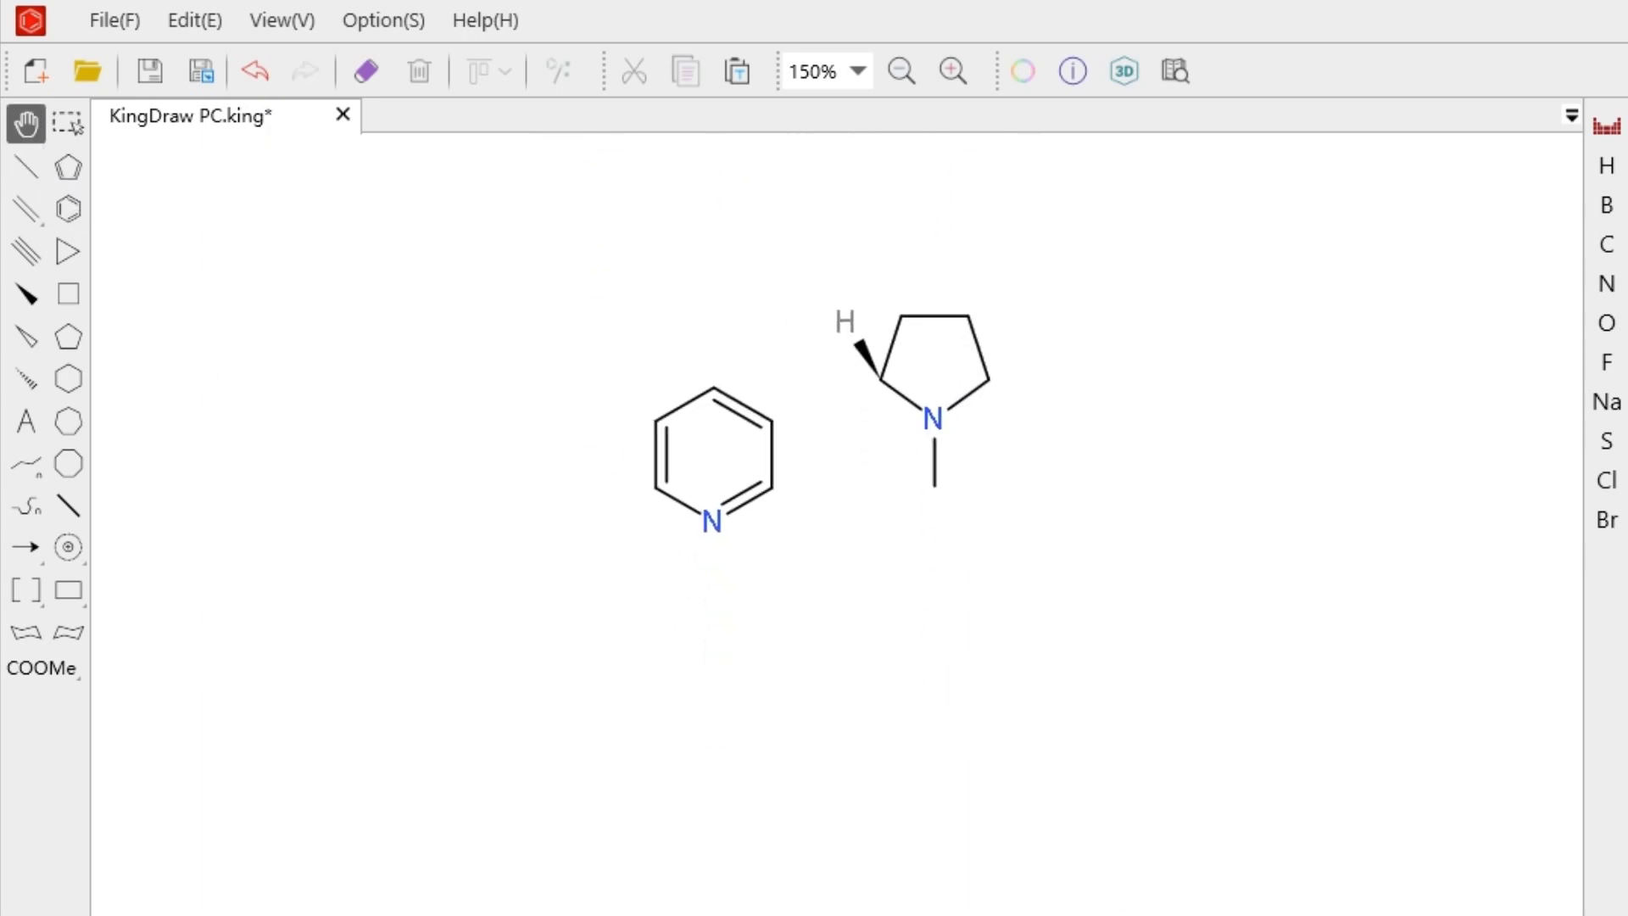
# Step: Add a hashed wedge bond pointing down-left from the pyrrolidine stereocentre toward the pyridine
pyautogui.click(33, 374)
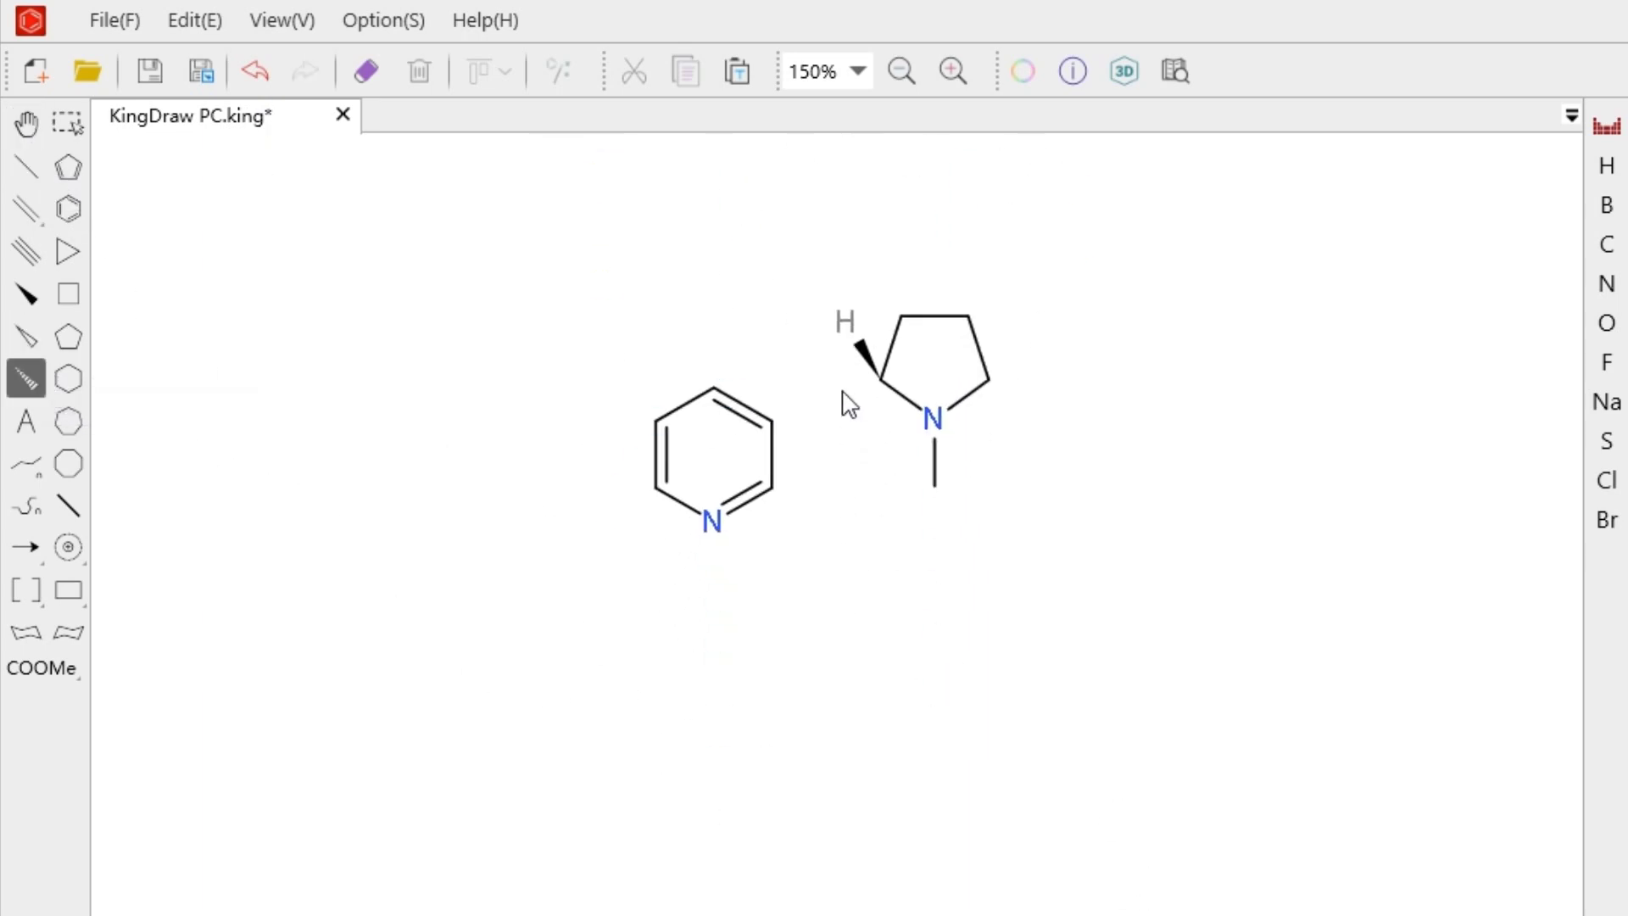
pyautogui.moveTo(882, 379); pyautogui.dragTo(776, 428)
pyautogui.click(259, 72)
pyautogui.click(883, 381)
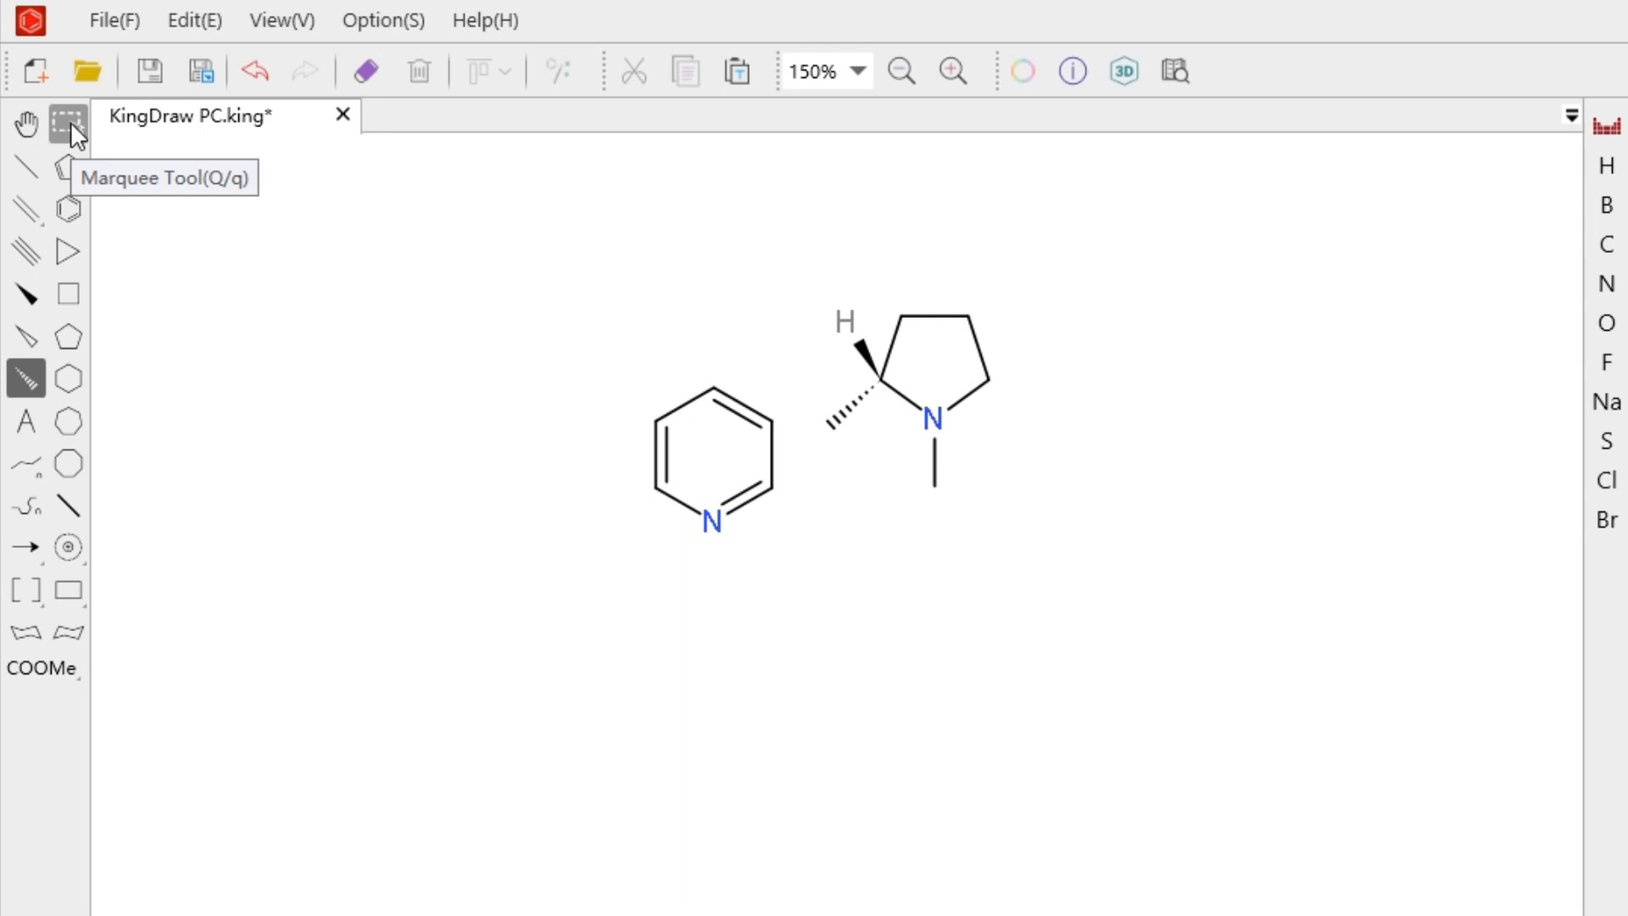
# Step: Drag the wedge end onto the pyridine carbon, then lengthen the N-methyl bond and adjust the ring vertex
pyautogui.click(70, 120)
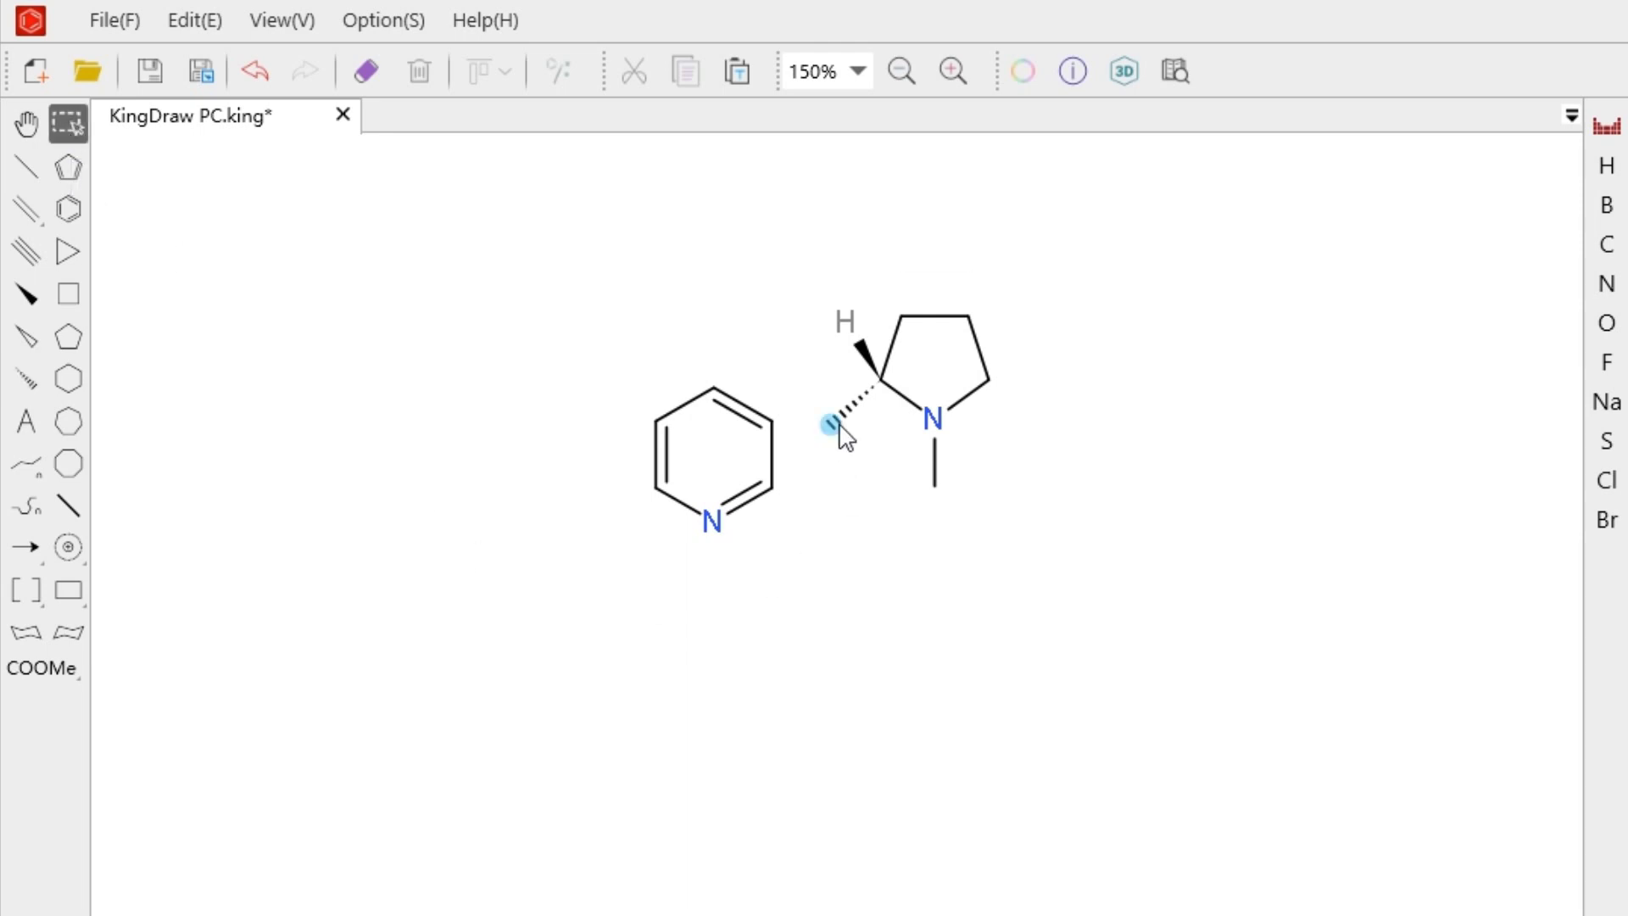
pyautogui.moveTo(836, 426); pyautogui.dragTo(771, 422)
pyautogui.click(848, 560)
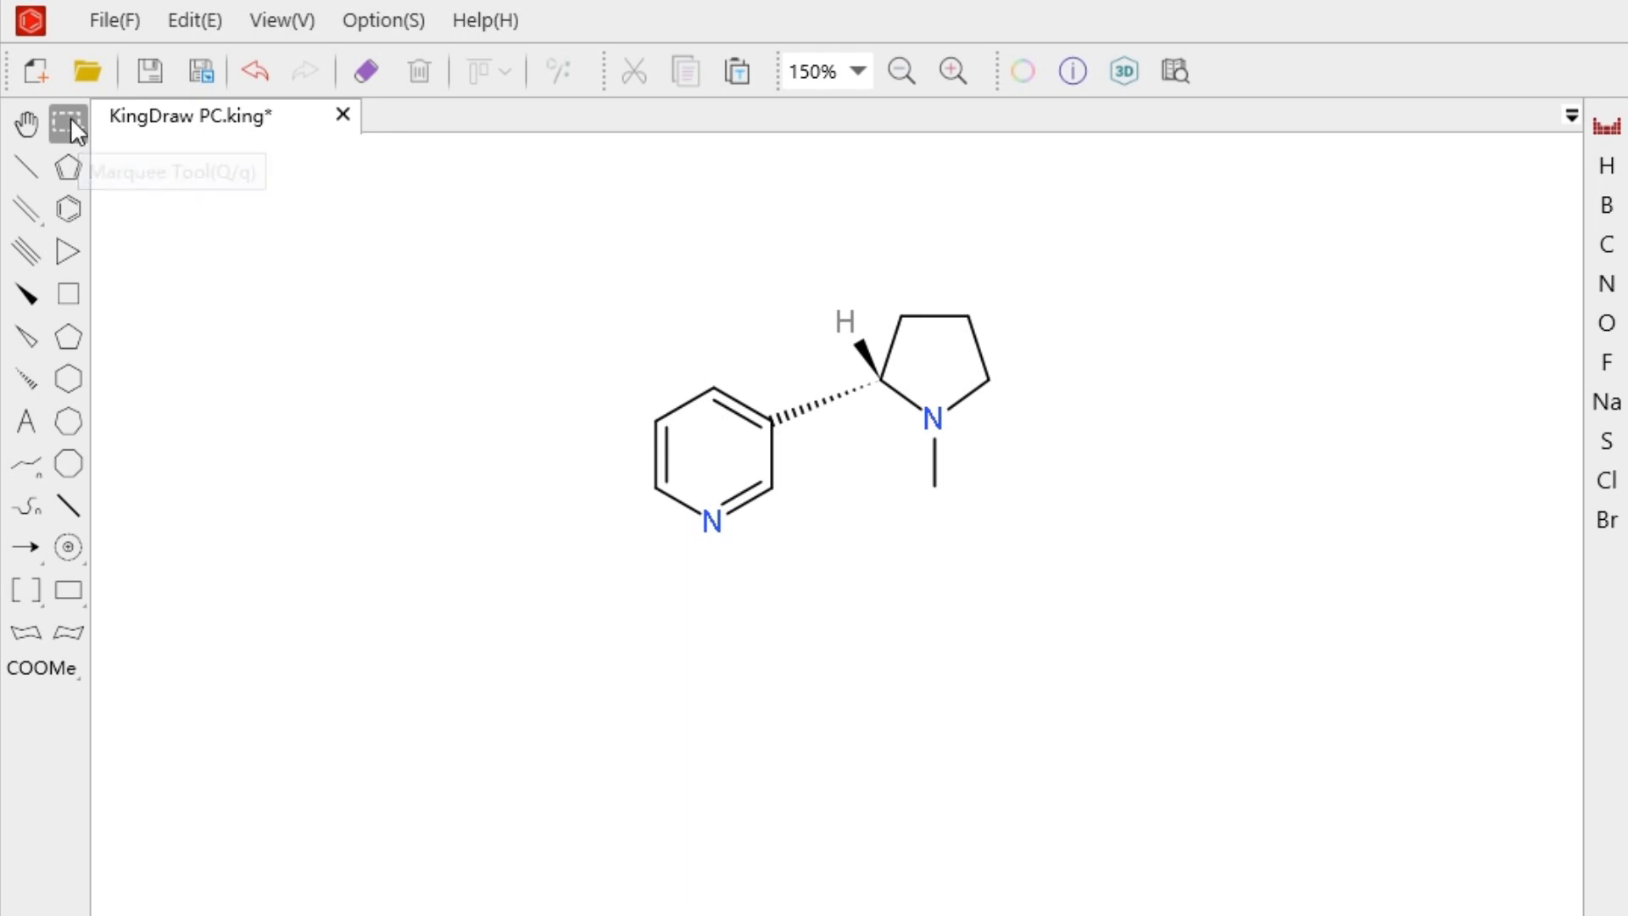
pyautogui.moveTo(935, 488)
pyautogui.mouseDown()
pyautogui.moveTo(1122, 531)
pyautogui.moveTo(831, 632)
pyautogui.moveTo(931, 512)
pyautogui.mouseUp()
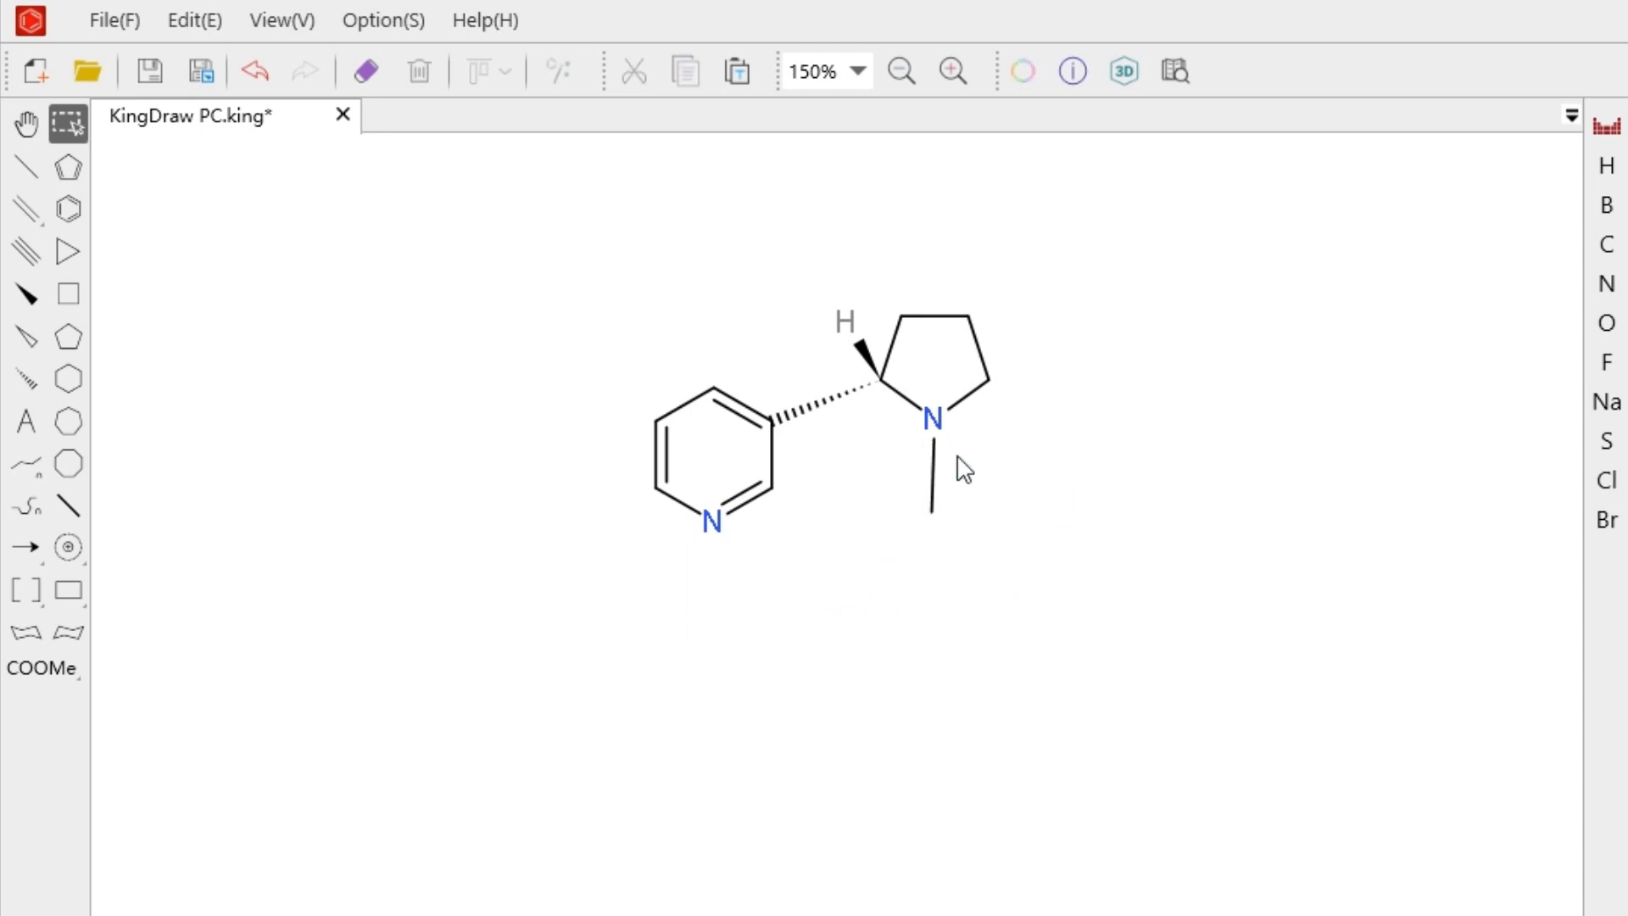
pyautogui.moveTo(988, 379)
pyautogui.mouseDown()
pyautogui.moveTo(1125, 358)
pyautogui.moveTo(1039, 405)
pyautogui.moveTo(1008, 380)
pyautogui.mouseUp()
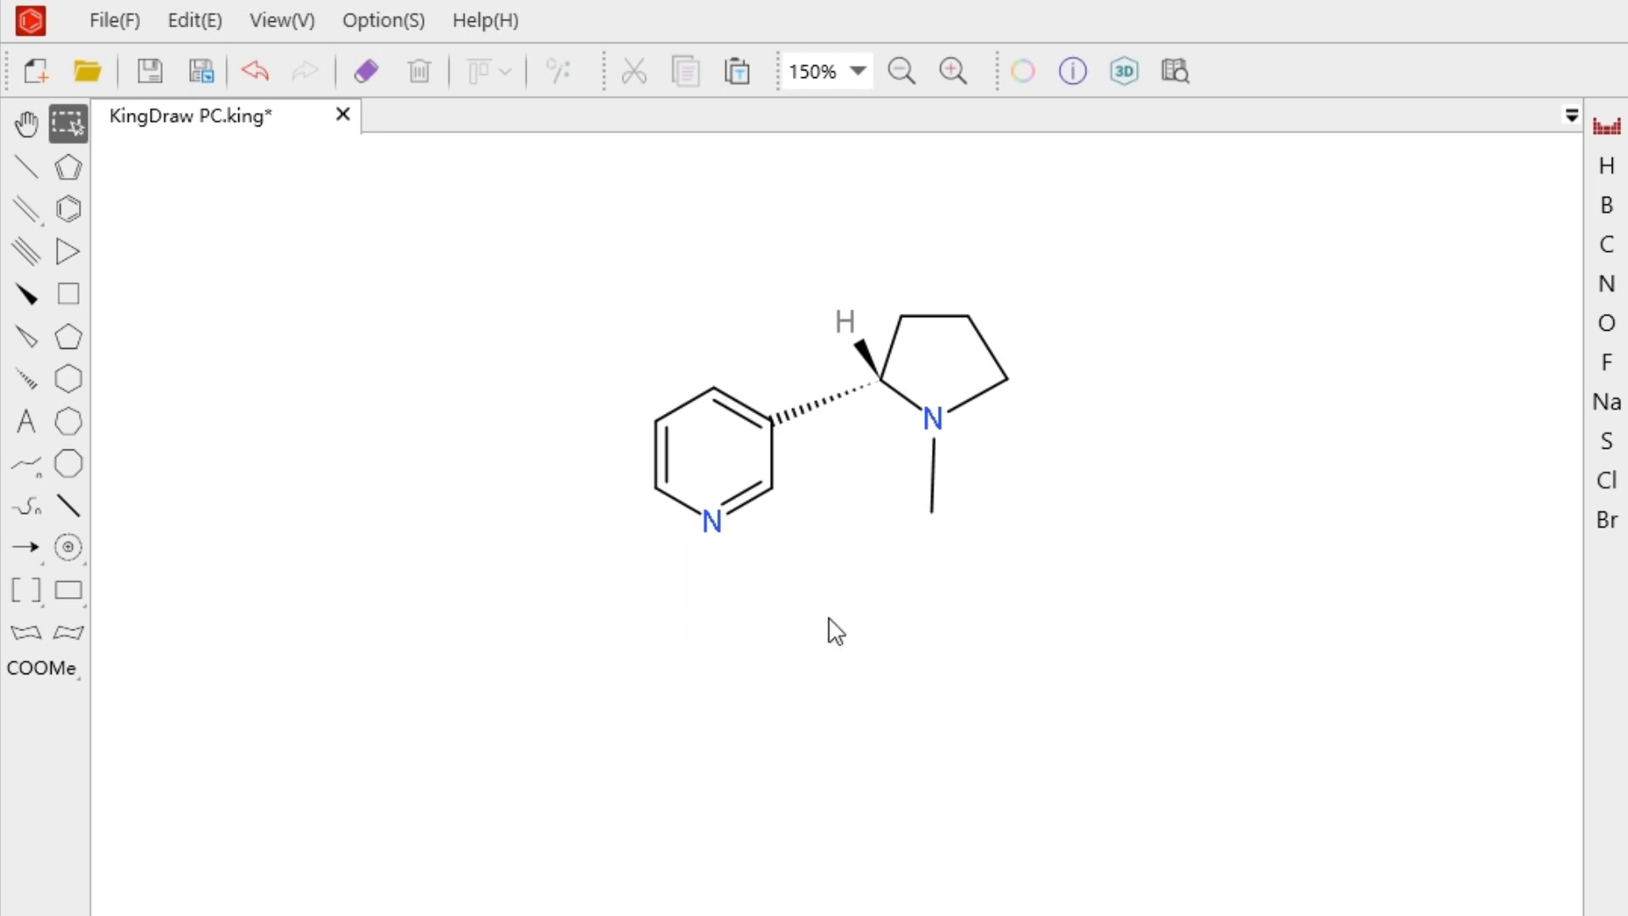
pyautogui.click(26, 123)
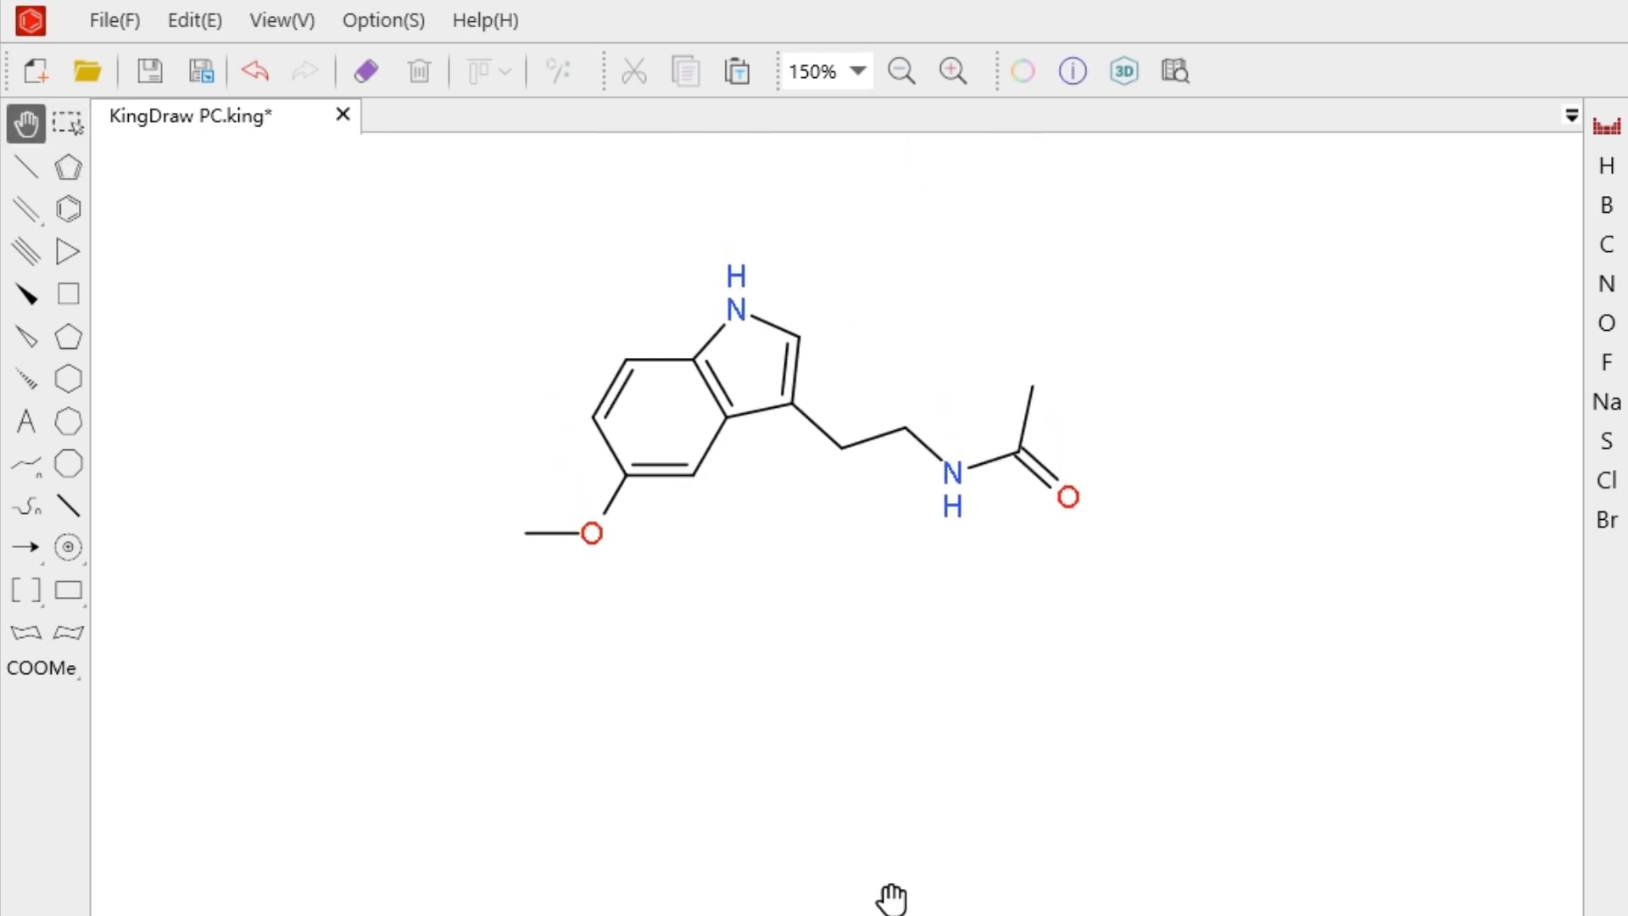
# Step: Cycle the C=O, indole C2=C3 and side-chain CH2–CH2 bond orders, returning each to its original
pyautogui.click(28, 163)
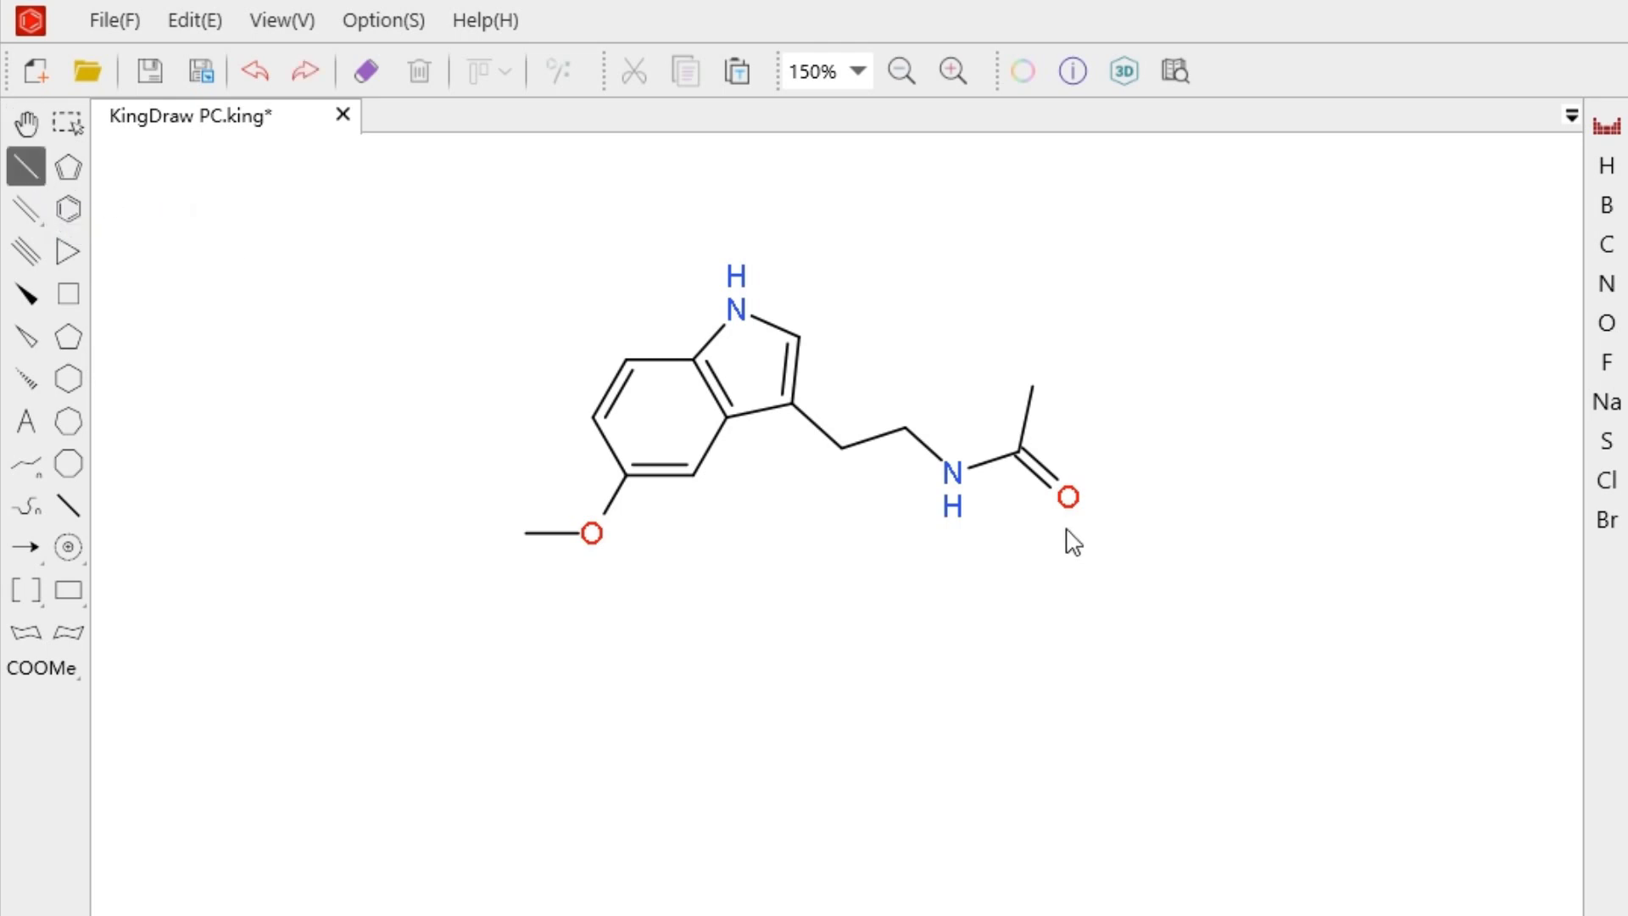
pyautogui.click(1034, 471)
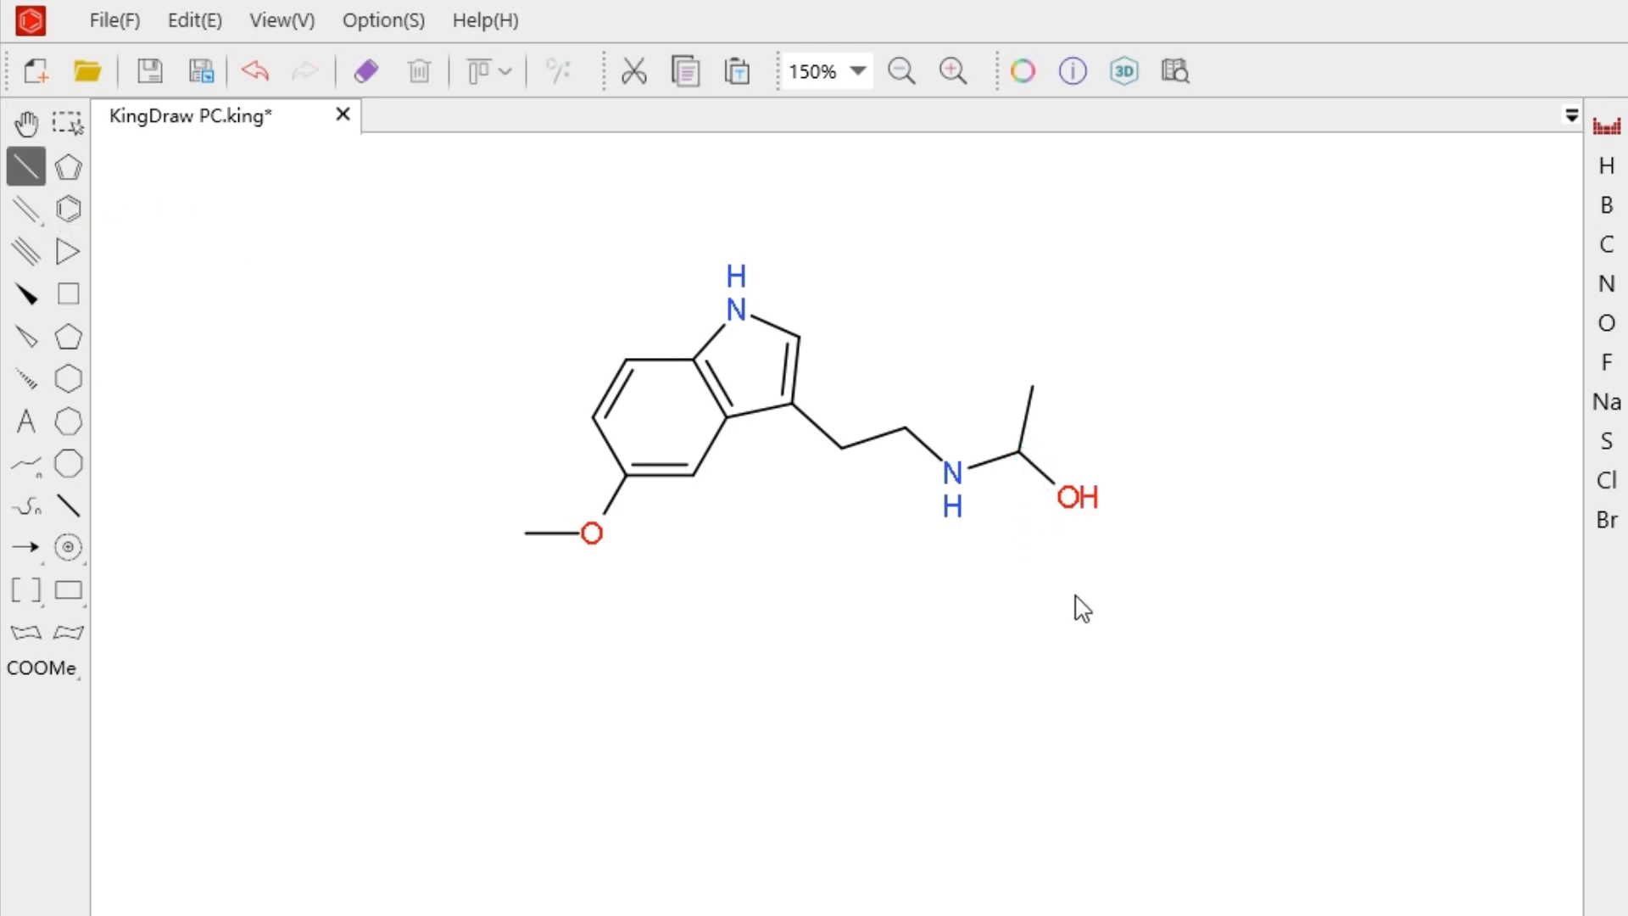
pyautogui.click(1039, 477)
pyautogui.click(800, 382)
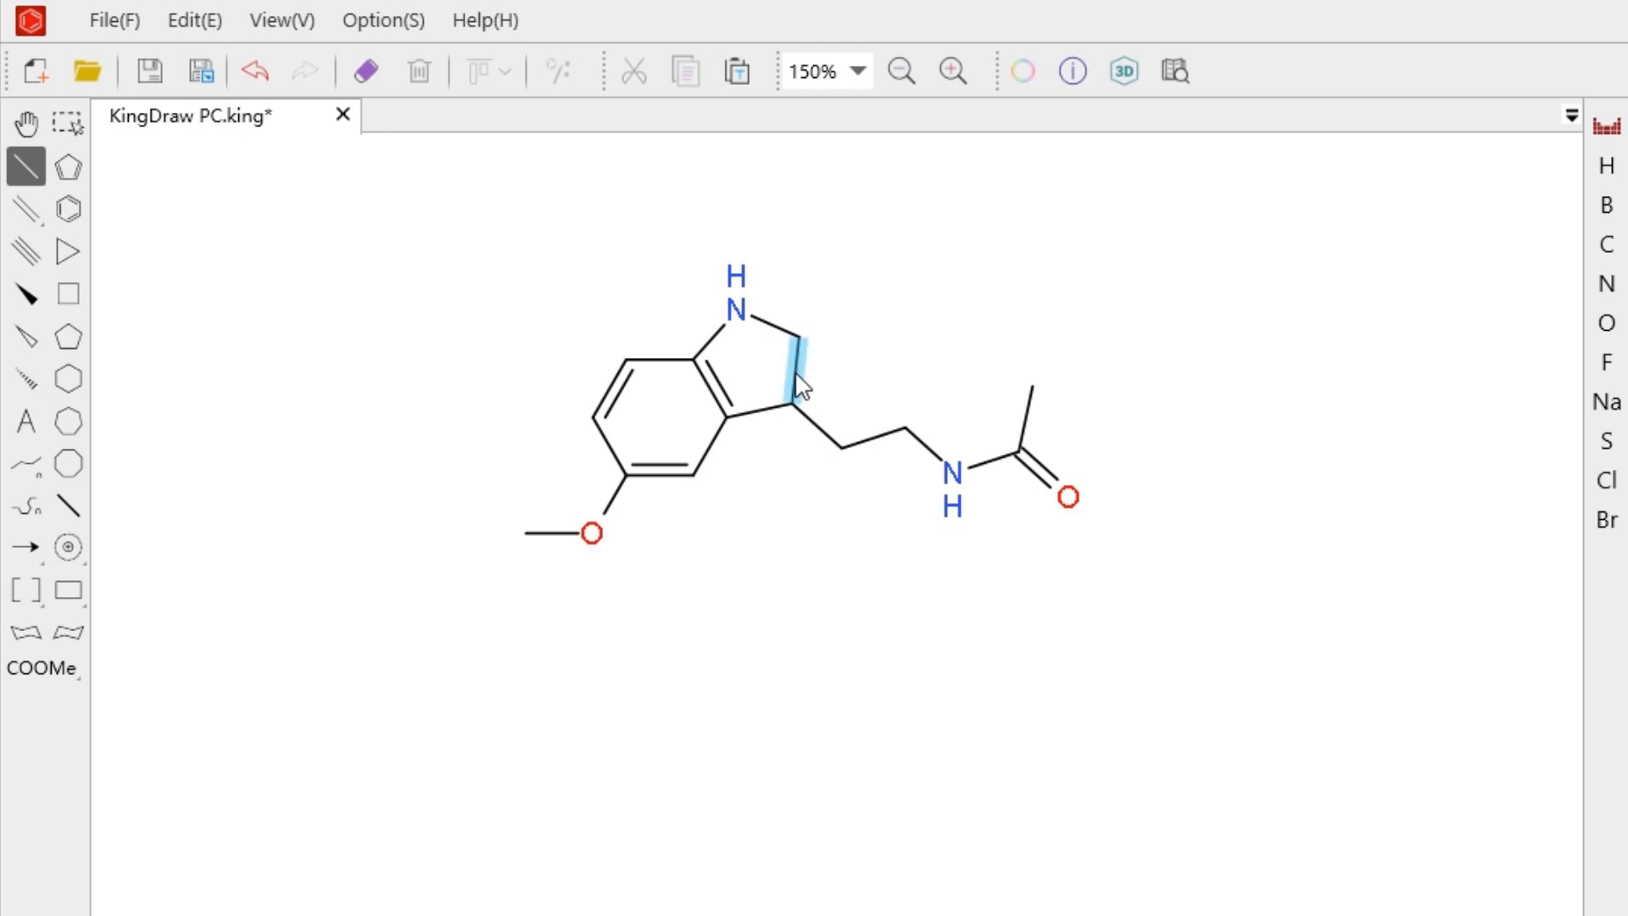
pyautogui.click(797, 375)
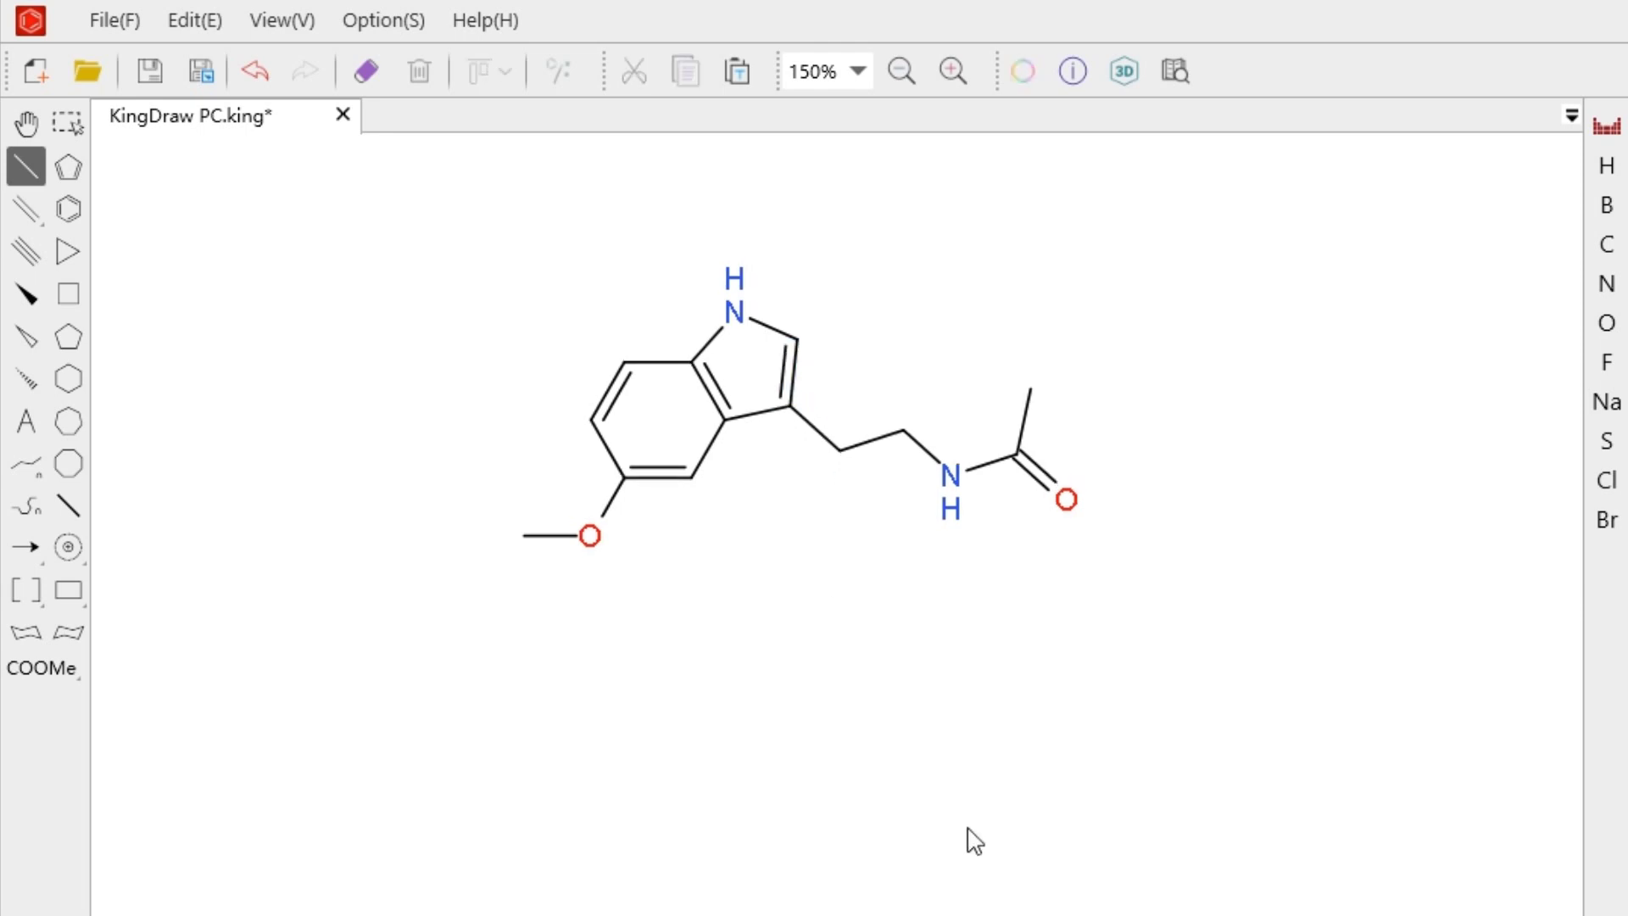
pyautogui.click(871, 446)
pyautogui.click(872, 452)
pyautogui.click(873, 452)
pyautogui.click(27, 212)
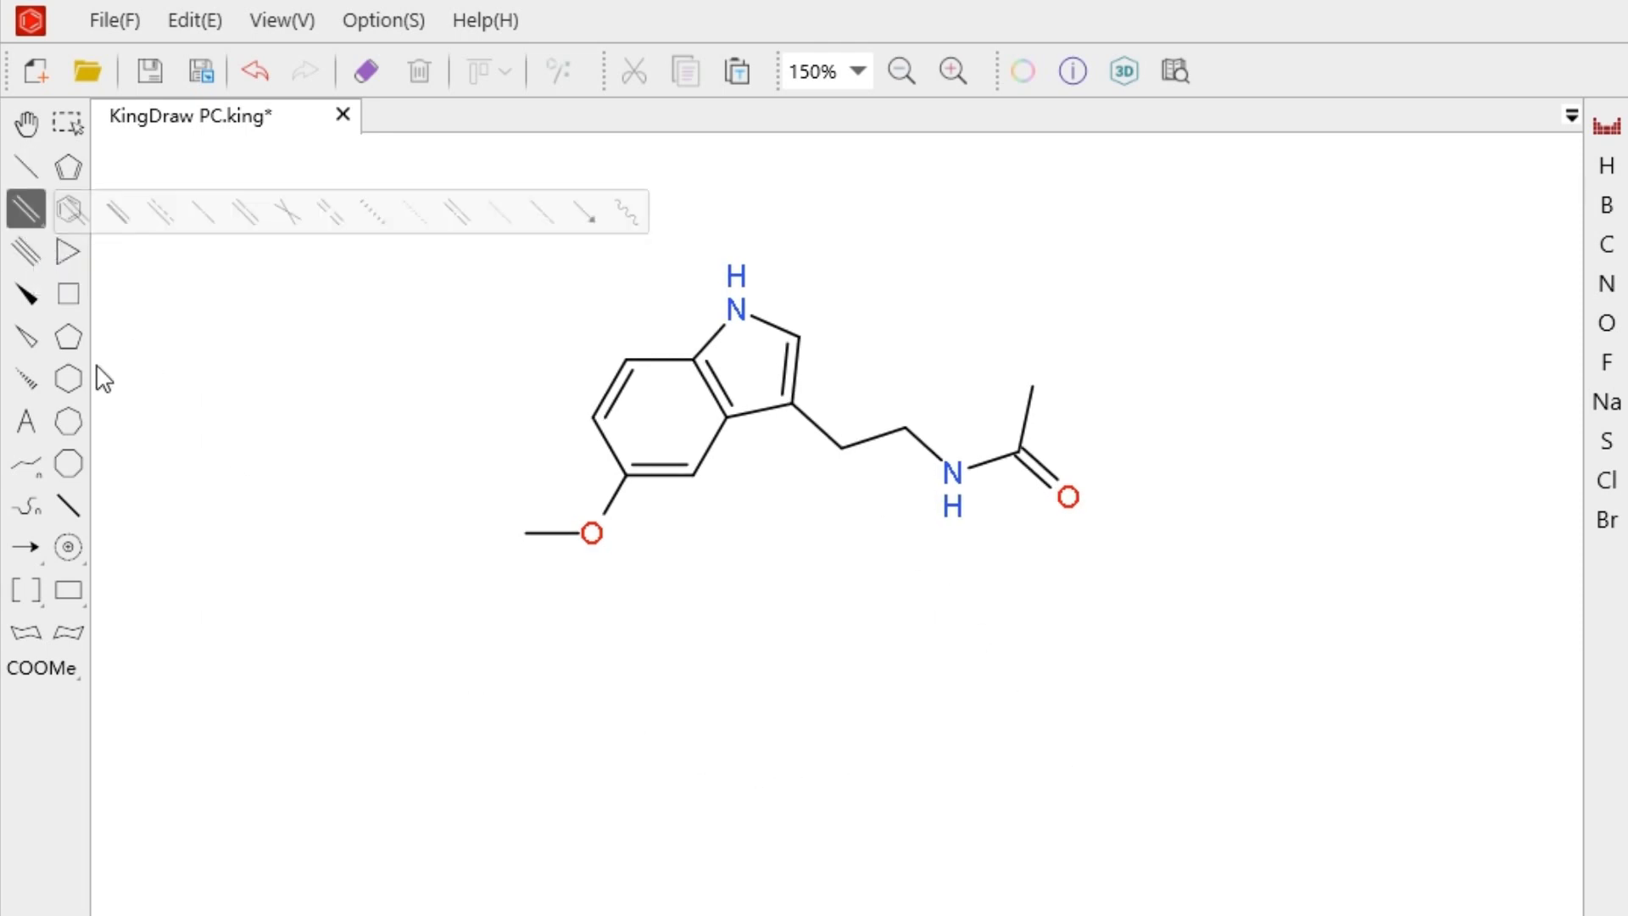
pyautogui.click(719, 414)
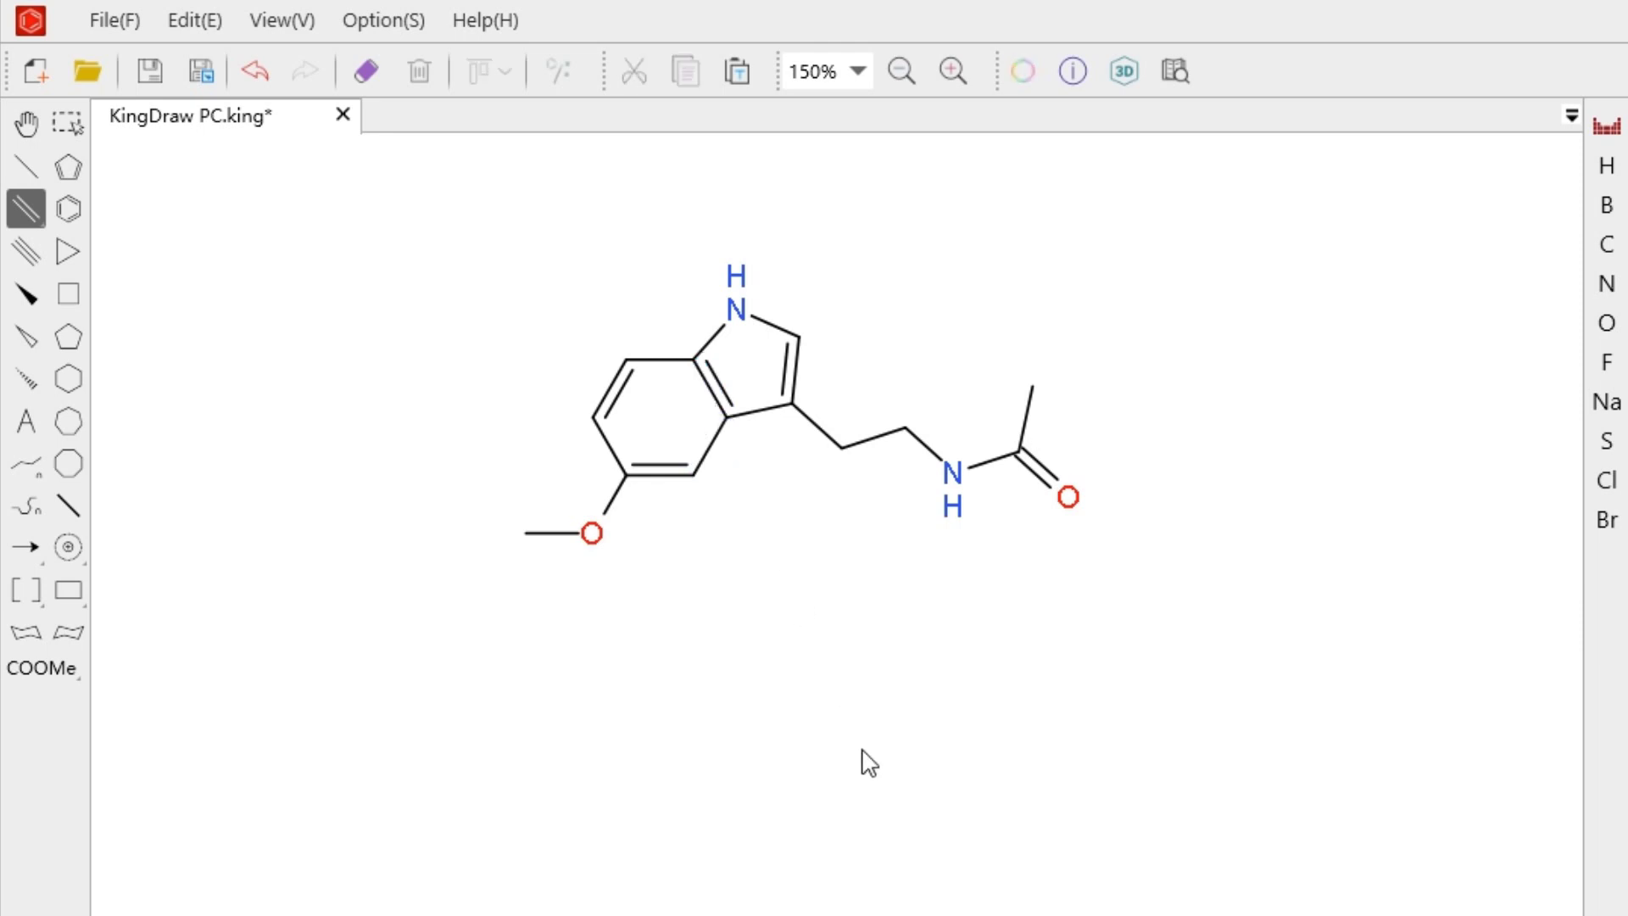